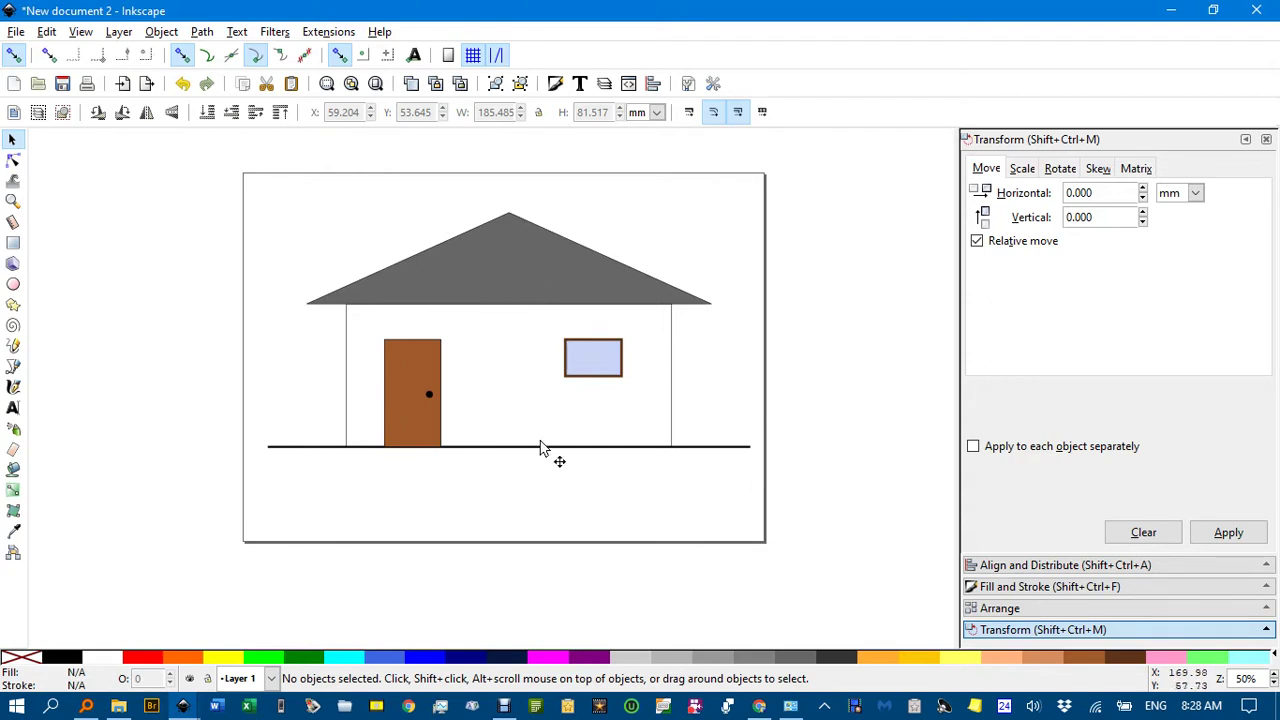
- Import the image Brick 2.jpg as an embedded image with DPI from file
scroll(610, 523, "down", 3)
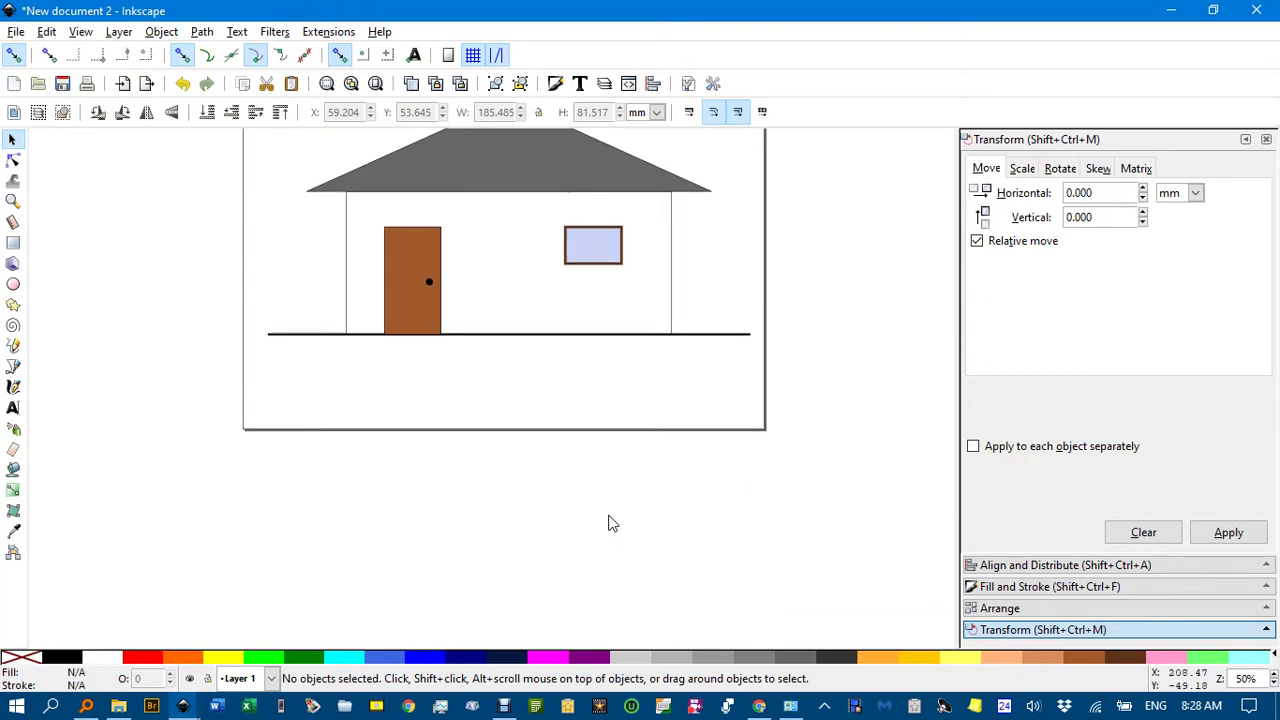
mouse_move(394, 437)
left_mouse_down()
mouse_move(409, 489)
mouse_move(458, 522)
left_mouse_up()
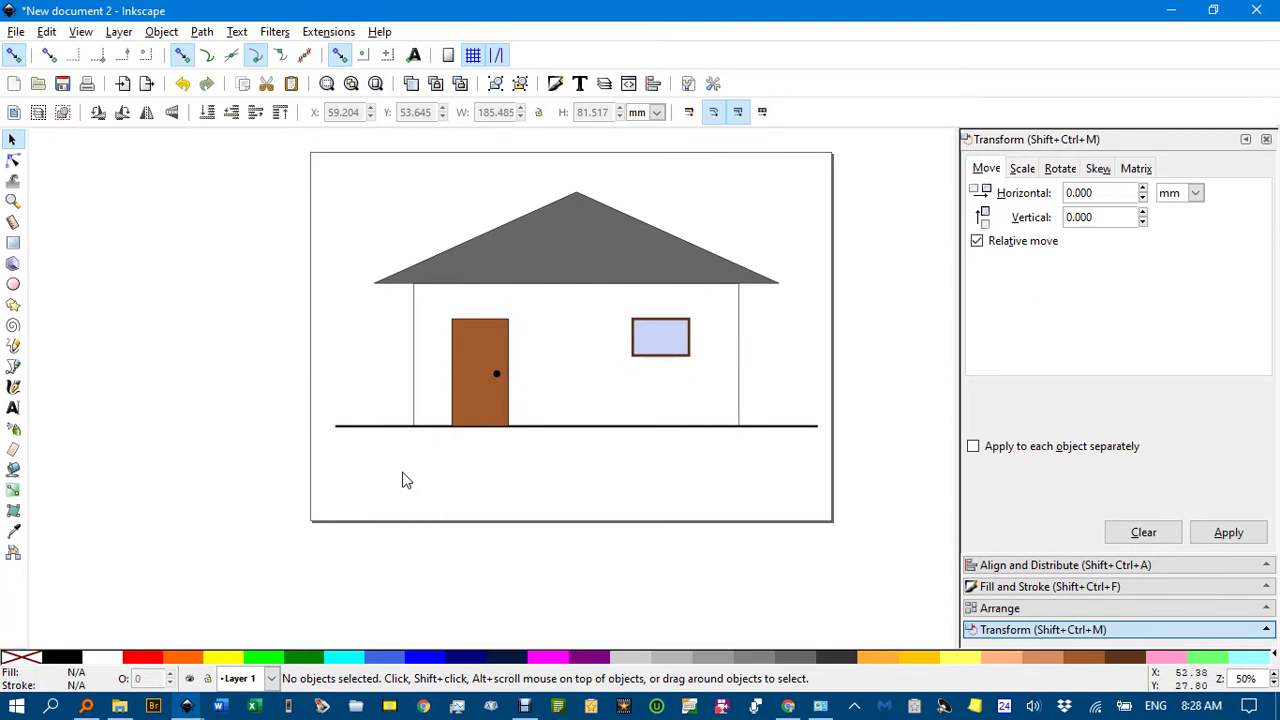
left_click_drag(394, 478, 643, 477)
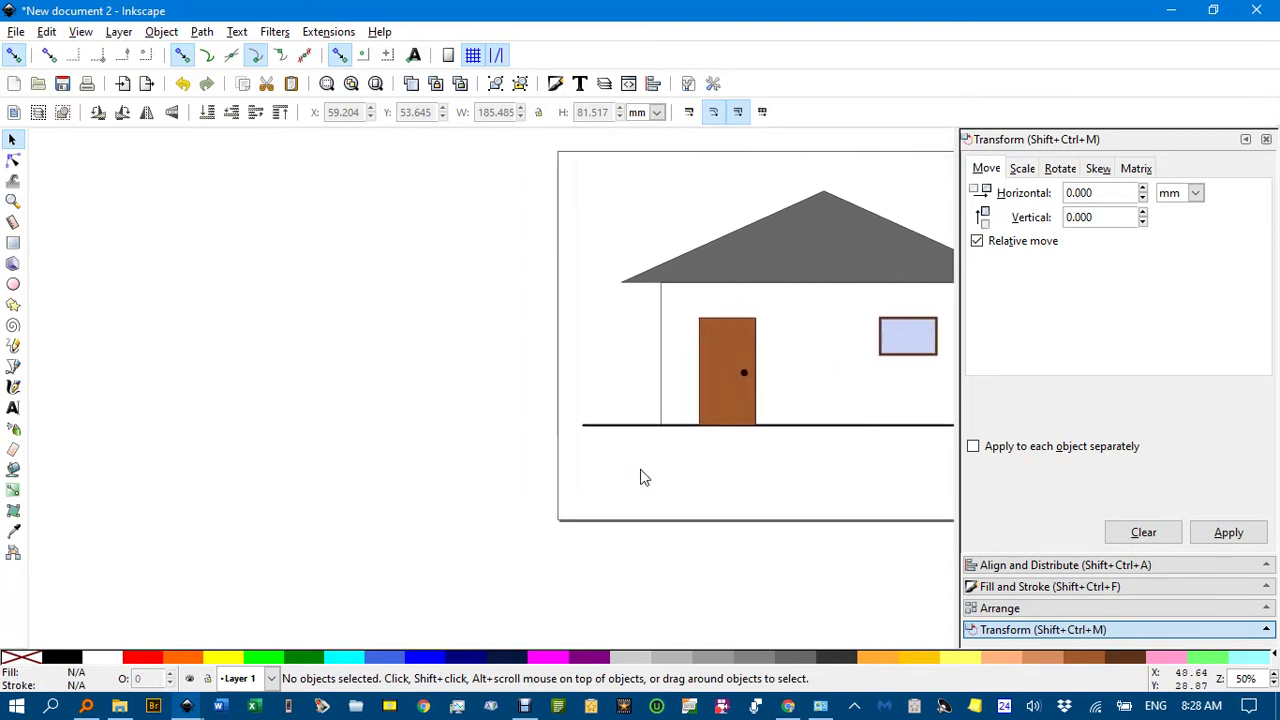
left_click(16, 32)
left_click(66, 216)
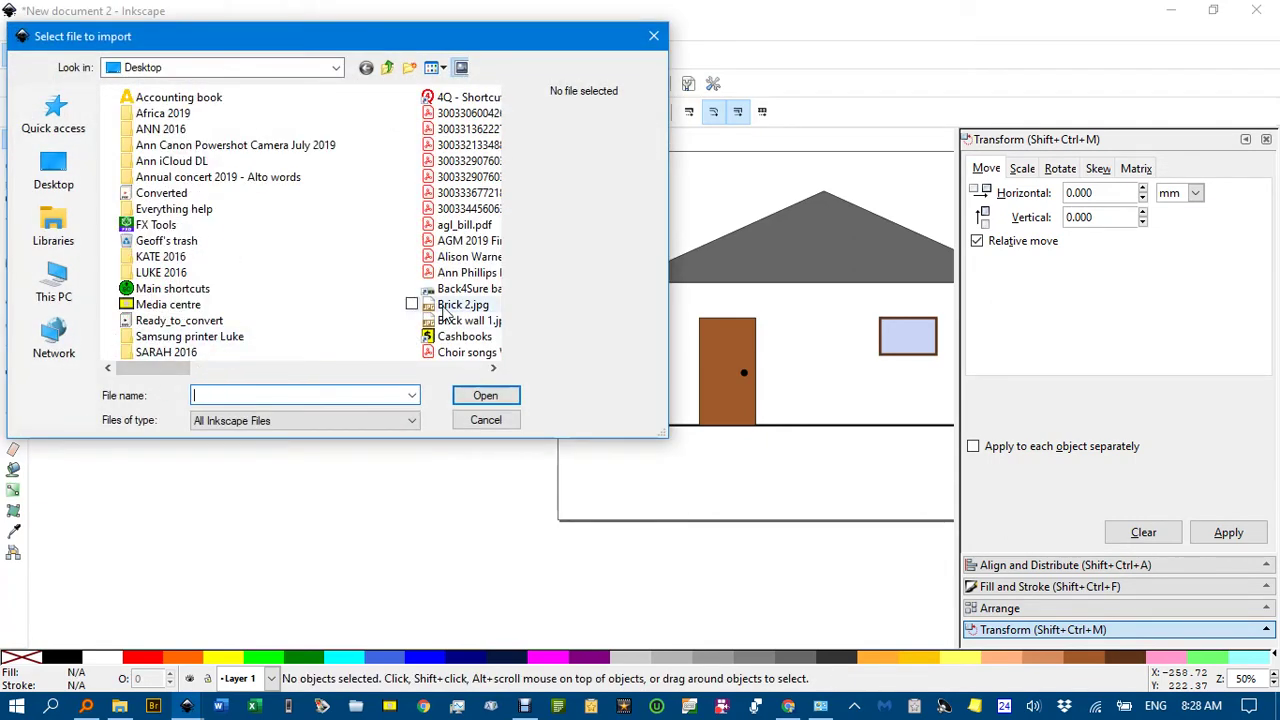
left_click(455, 306)
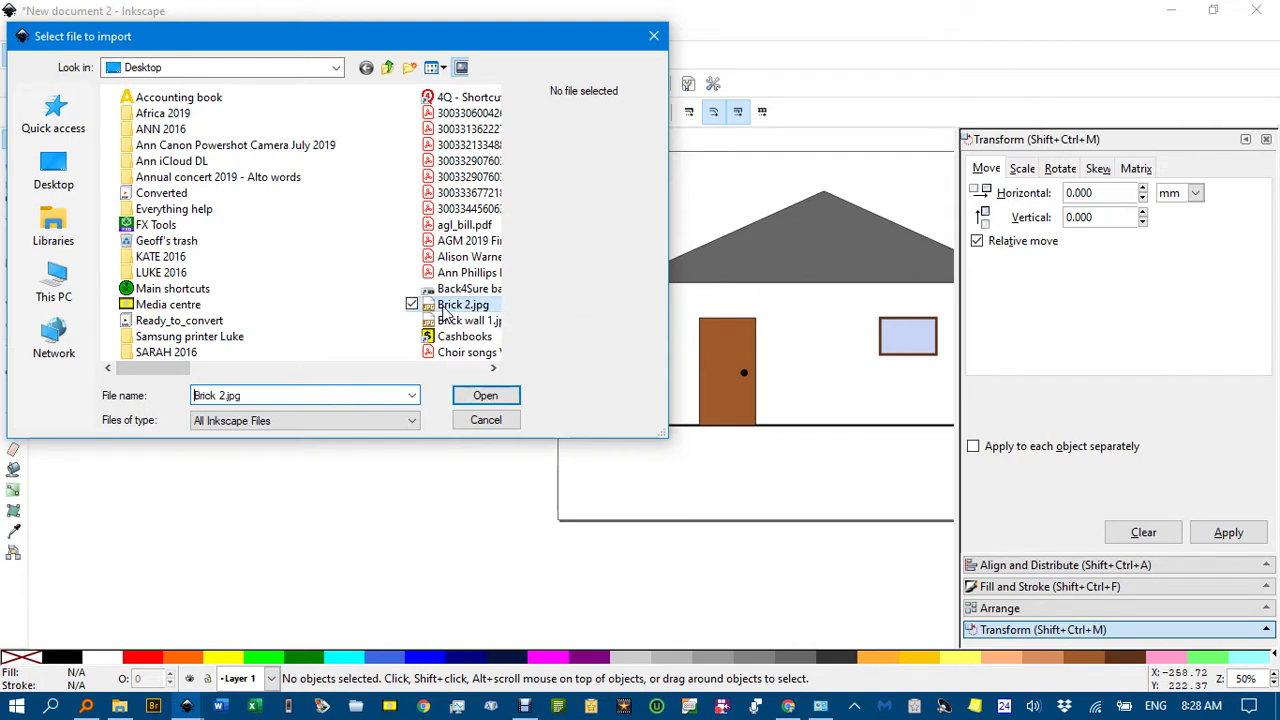
left_click(484, 396)
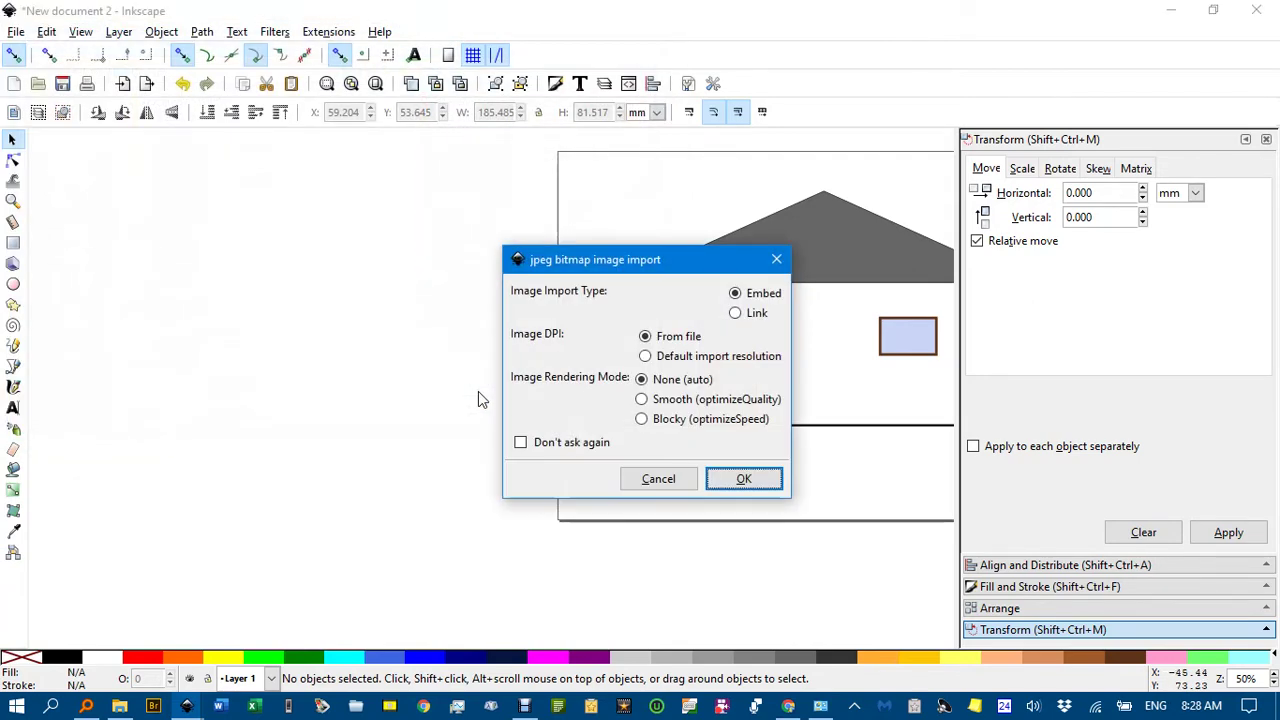
left_click(745, 480)
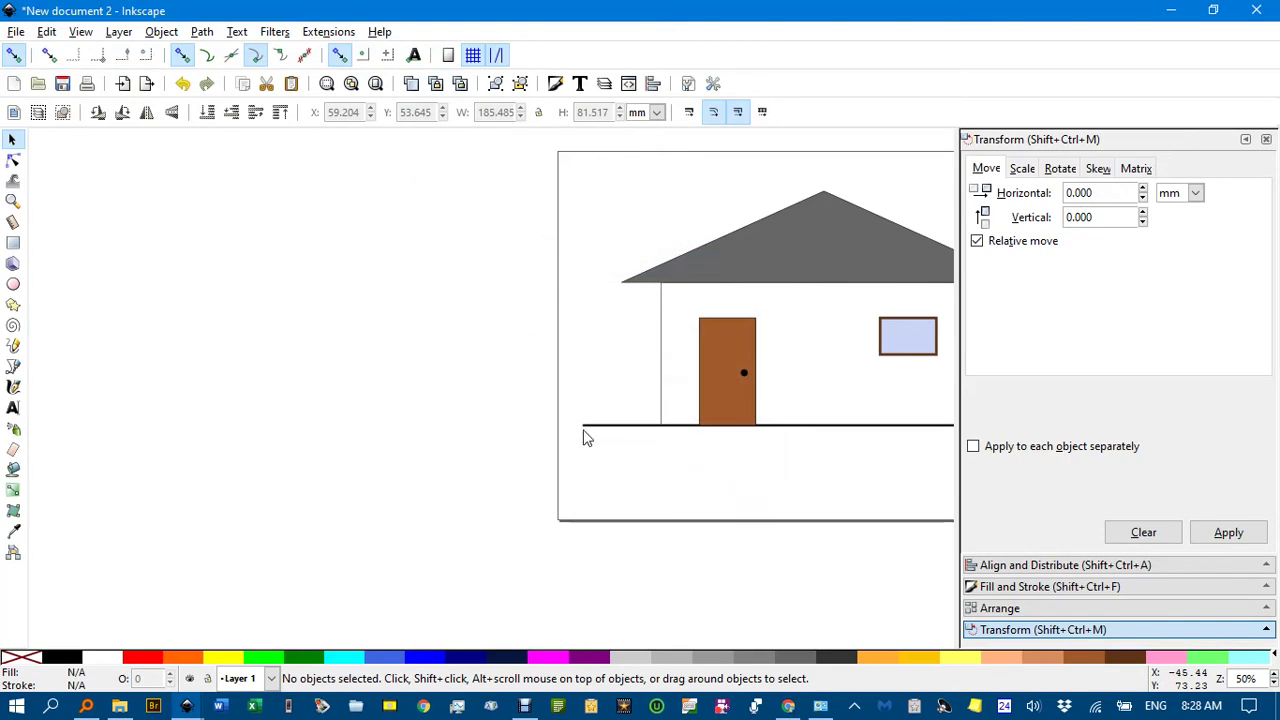
- Scale the brick image down to about 129 × 93 mm and place it beside the house, off the page's left edge
scroll(584, 392, "down", 4)
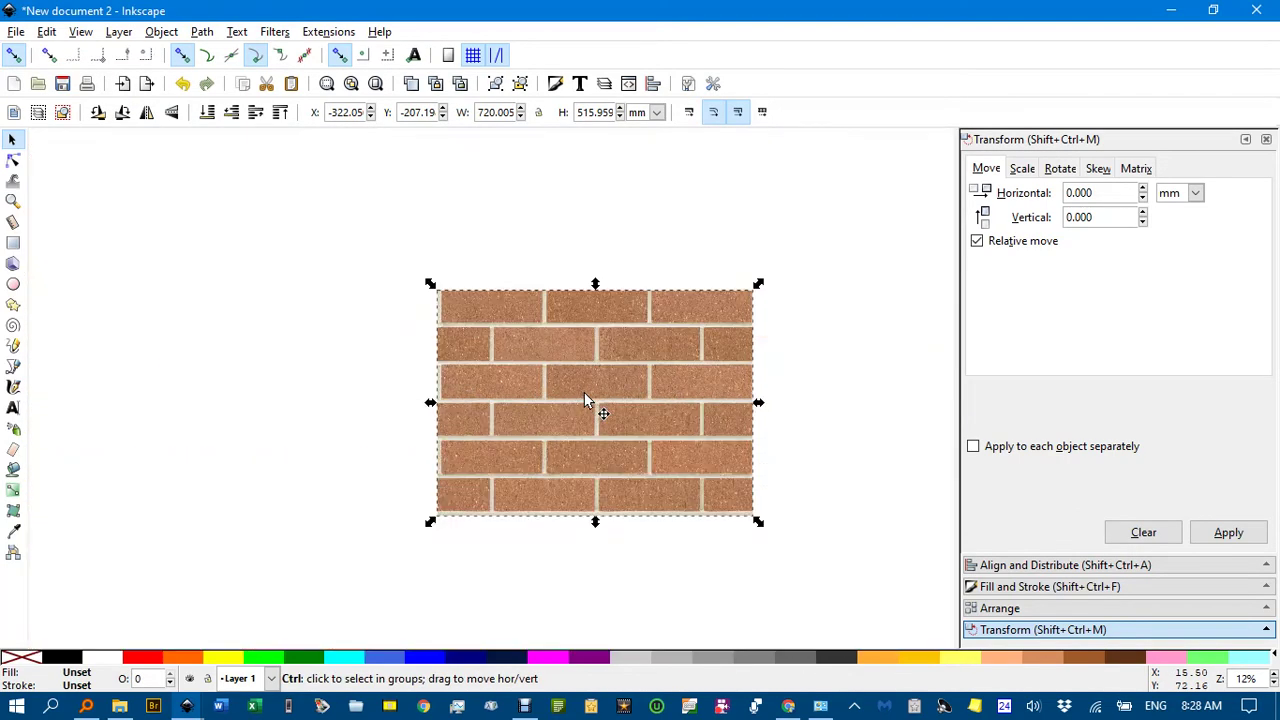
mouse_move(758, 284)
left_mouse_down()
mouse_move(667, 375)
mouse_move(469, 349)
mouse_move(287, 255)
left_mouse_up()
scroll(606, 396, "up", 5)
scroll(606, 396, "up", 1)
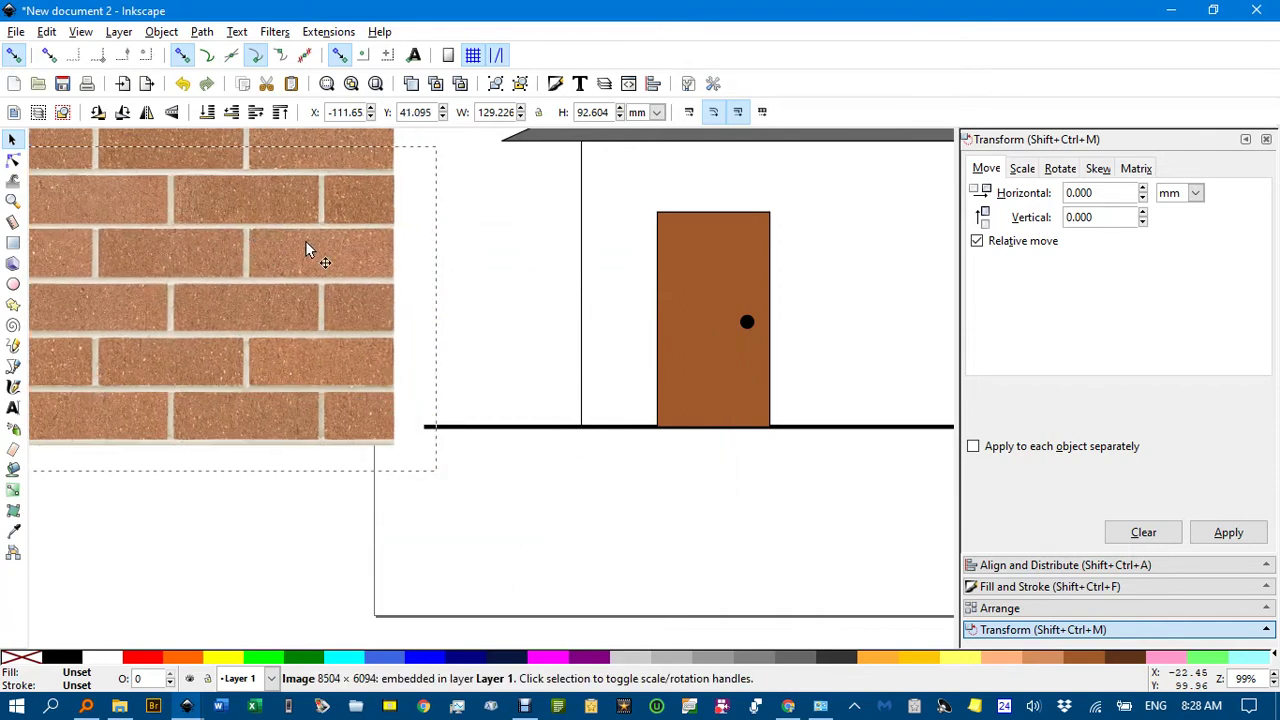
left_click(440, 274)
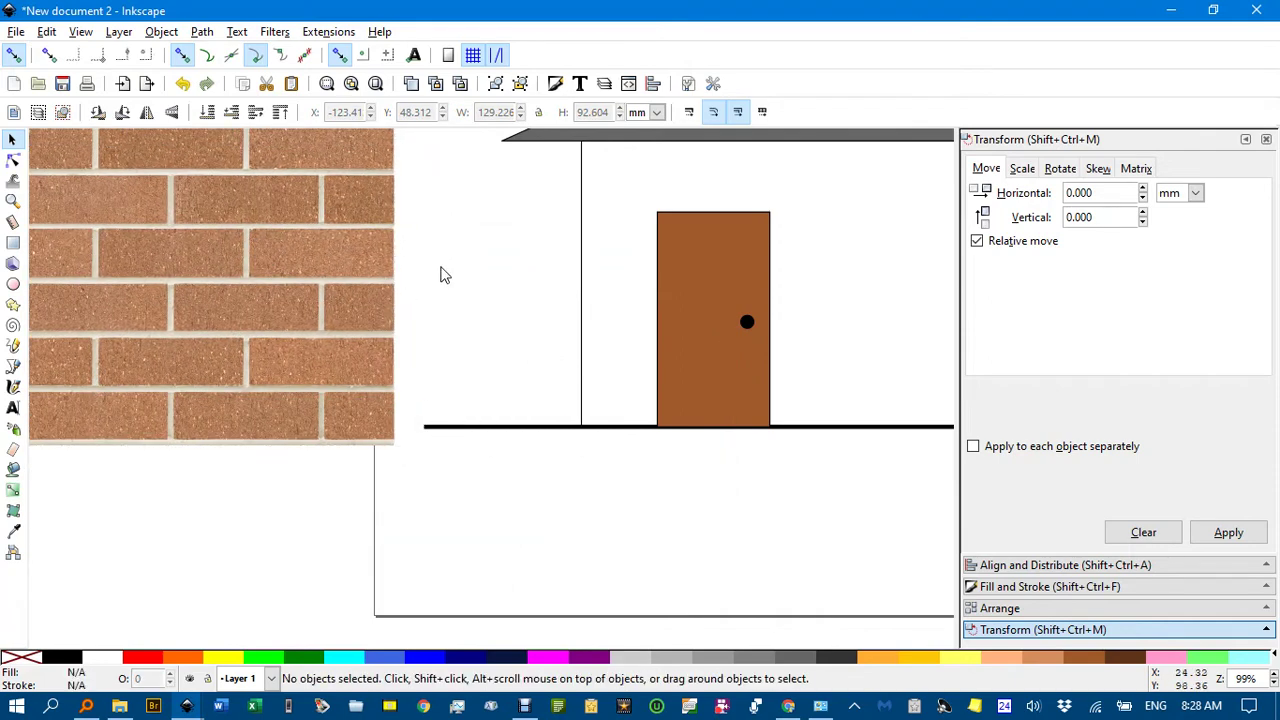
- Import Roof tile 2.jpg as an embedded image and move it below the brick image
left_click(16, 32)
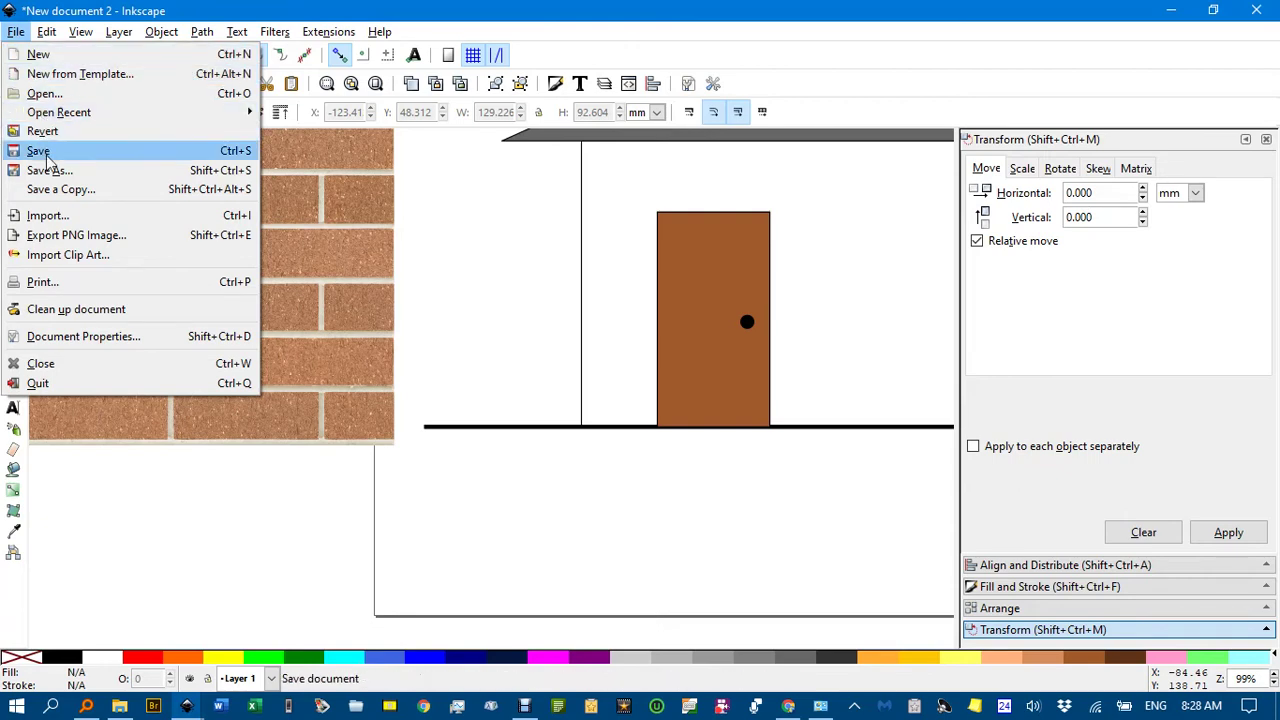
left_click(62, 215)
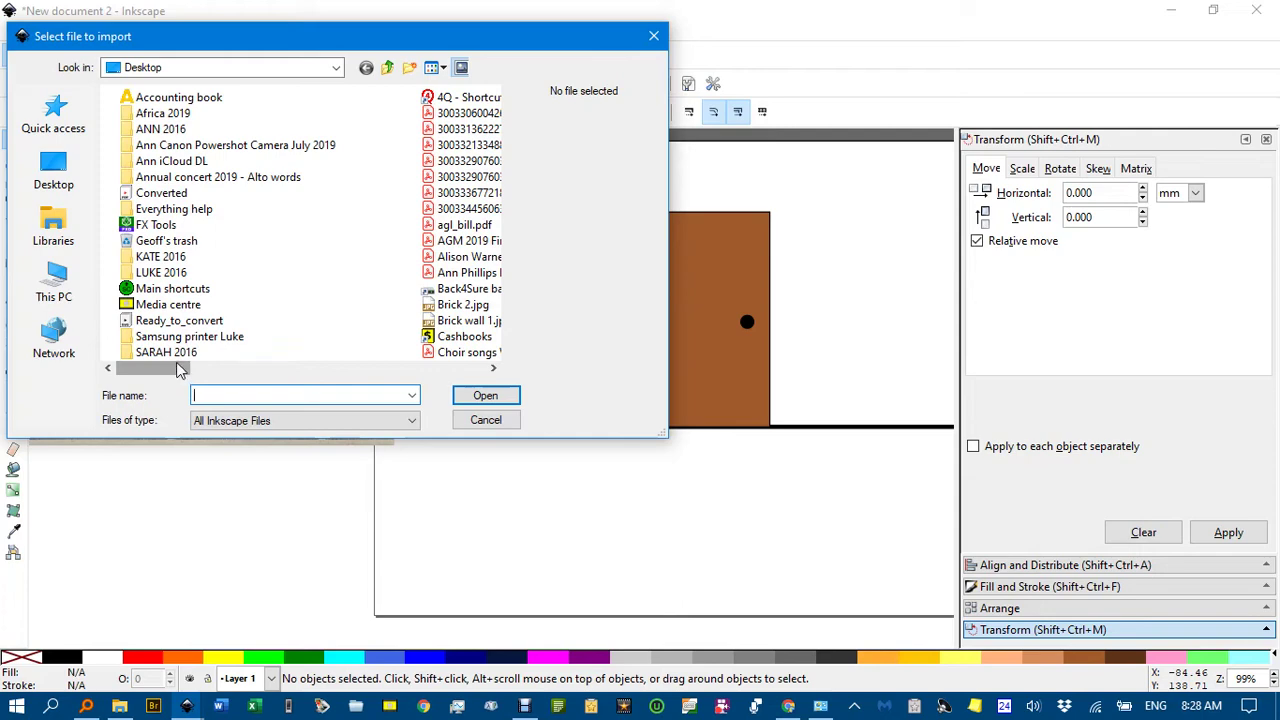
left_click_drag(170, 370, 320, 378)
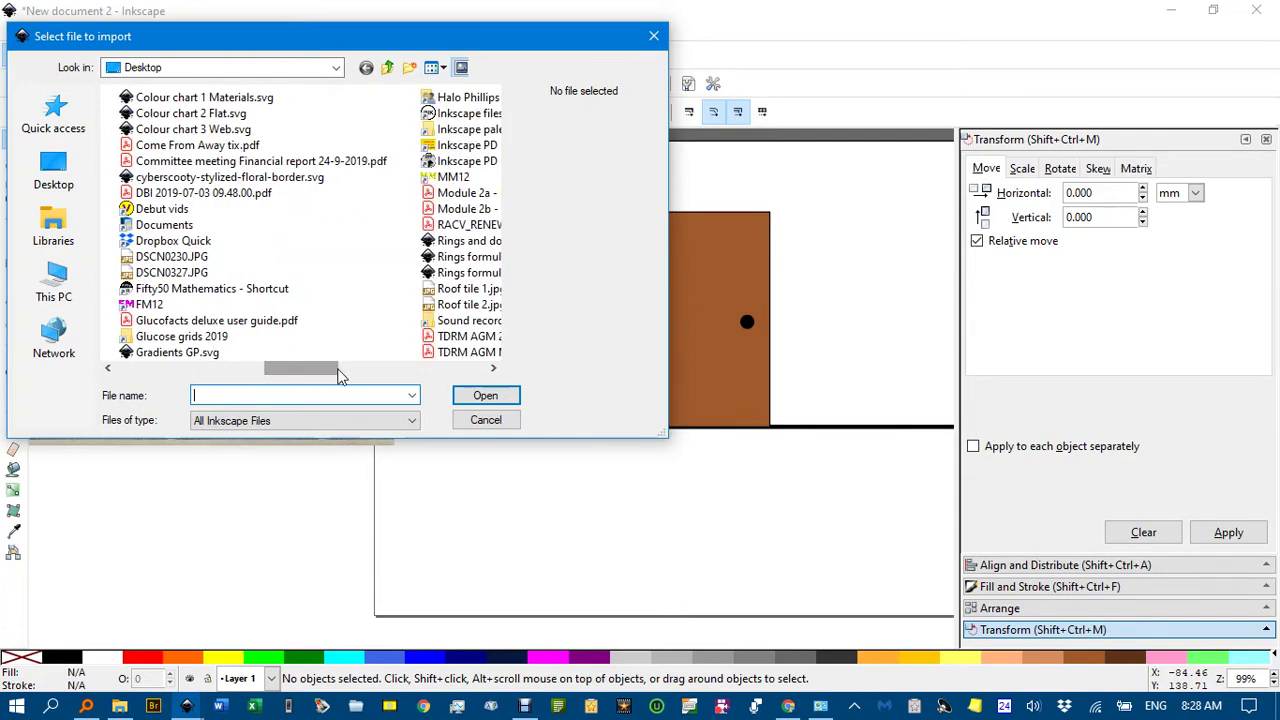
left_click(466, 304)
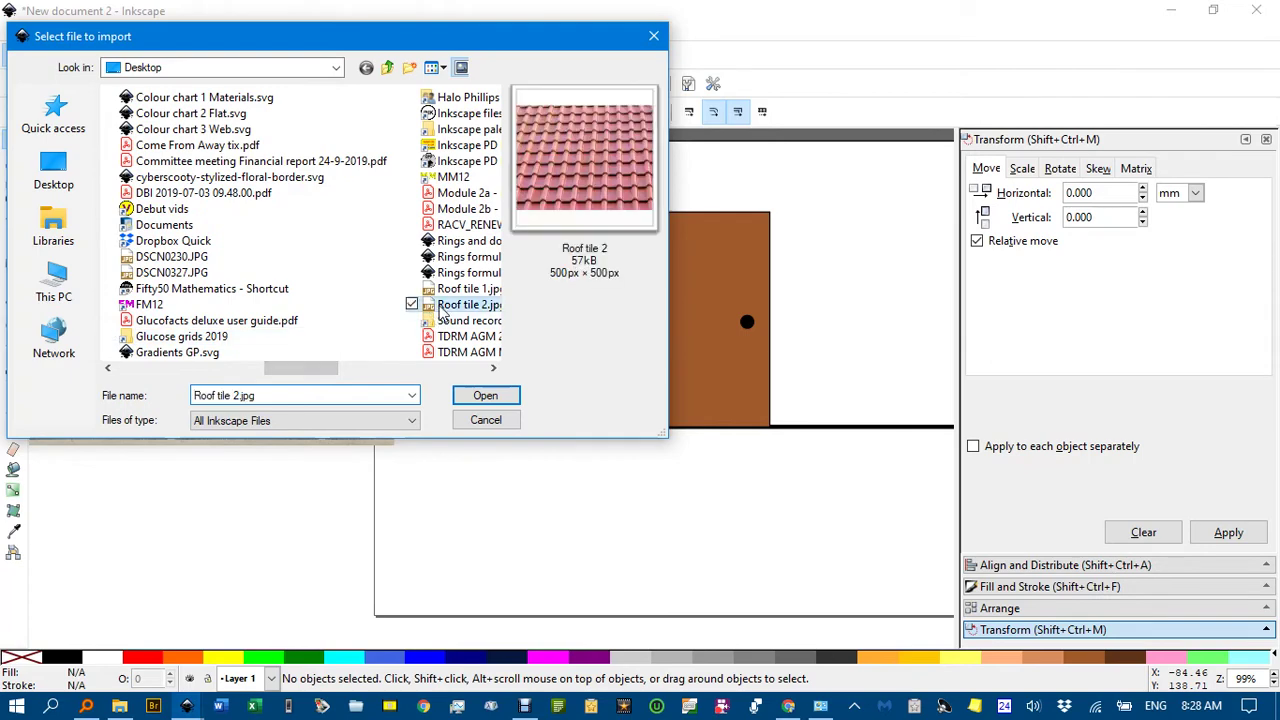
left_click(486, 397)
left_click(743, 481)
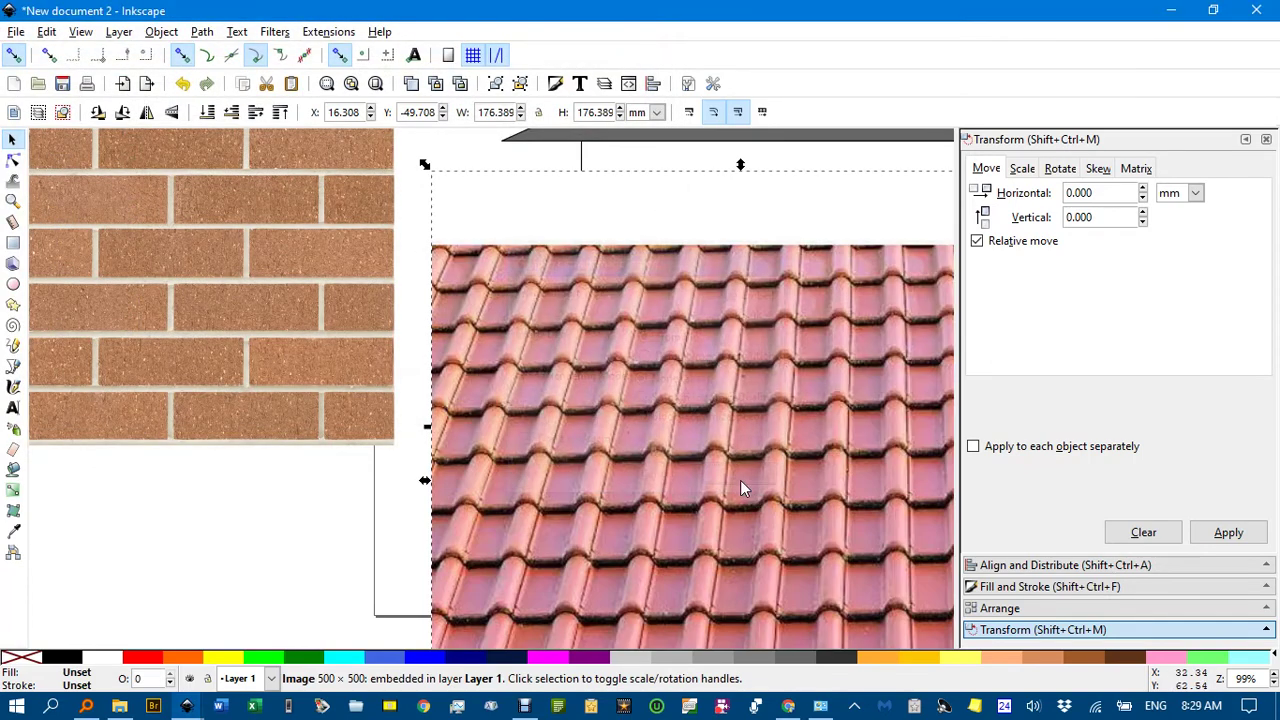
left_click_drag(678, 463, 35, 580)
- Draw a rectangle about 43 × 31 mm on the brick image, framing one full brick and the two half bricks beneath it
scroll(434, 404, "up", 3)
scroll(434, 404, "left", 8)
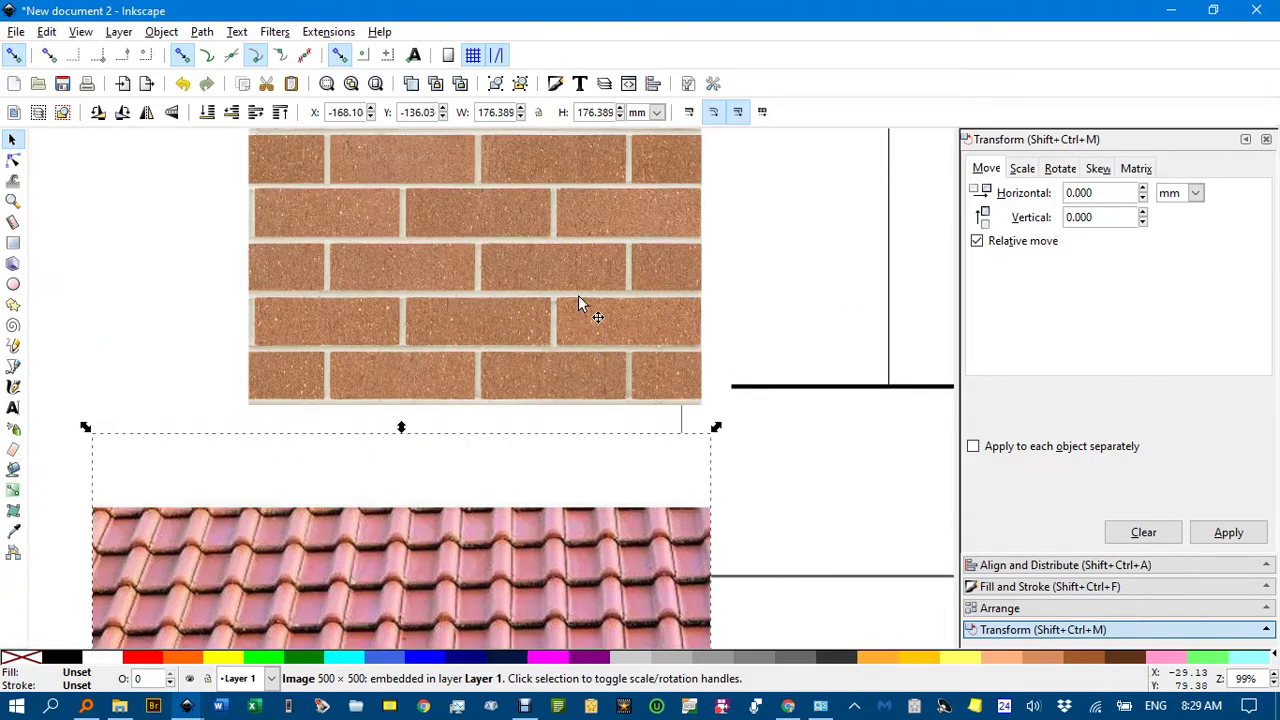
scroll(566, 351, "up", 3)
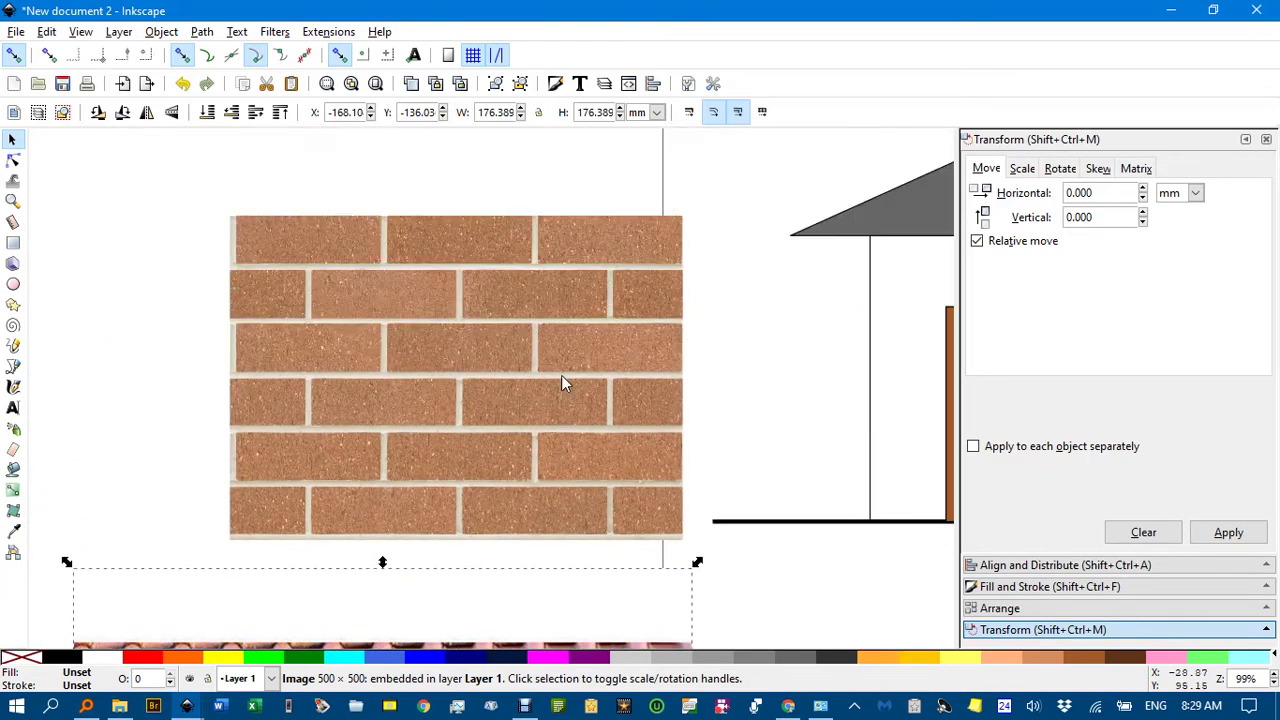
scroll(464, 324, "up", 2)
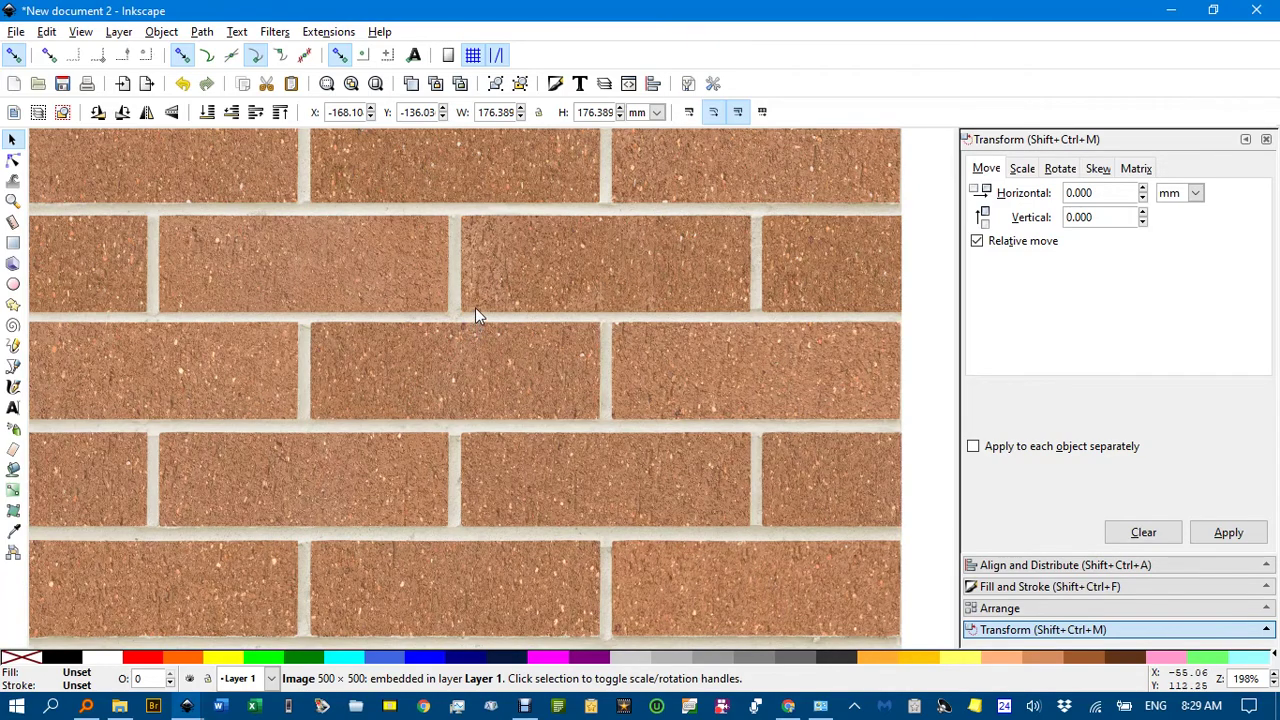
key("r")
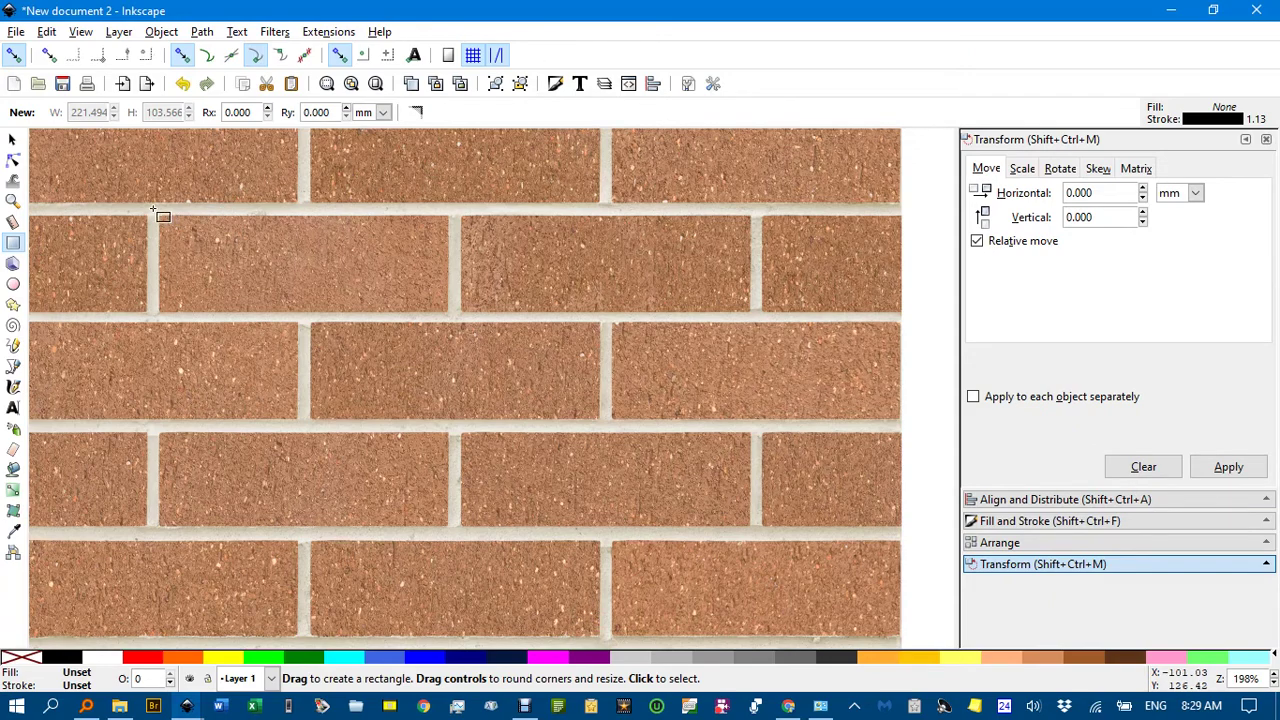
left_click_drag(153, 210, 456, 427)
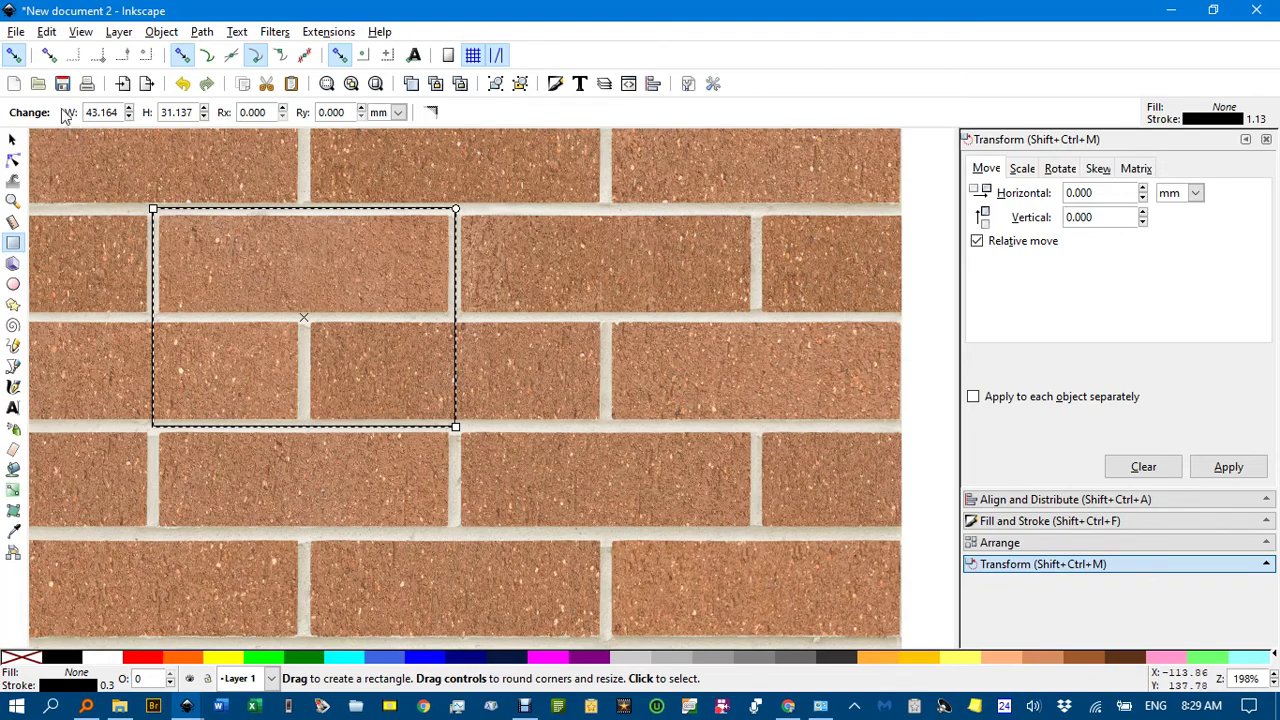
- Clip the brick image to the rectangle so only the repeating brick unit is kept
left_click(12, 140)
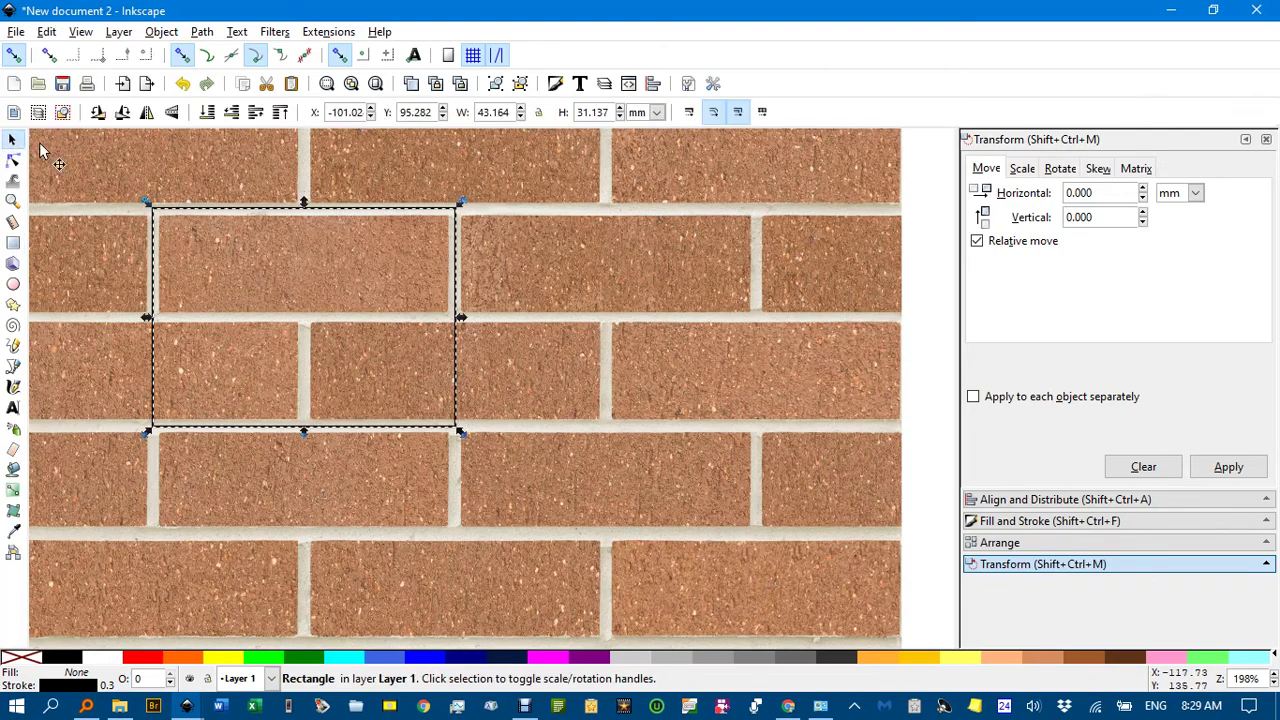
left_click(655, 298, "shift")
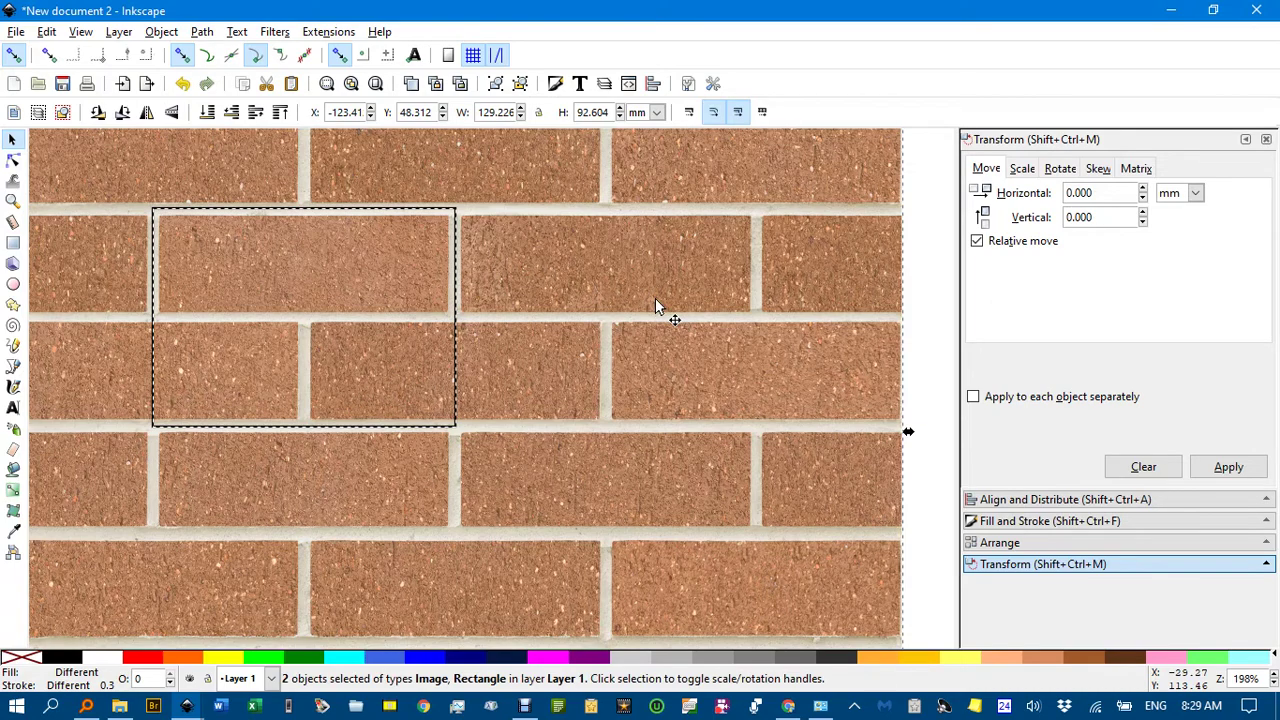
left_click(161, 31)
mouse_move(330, 238)
left_click(466, 238)
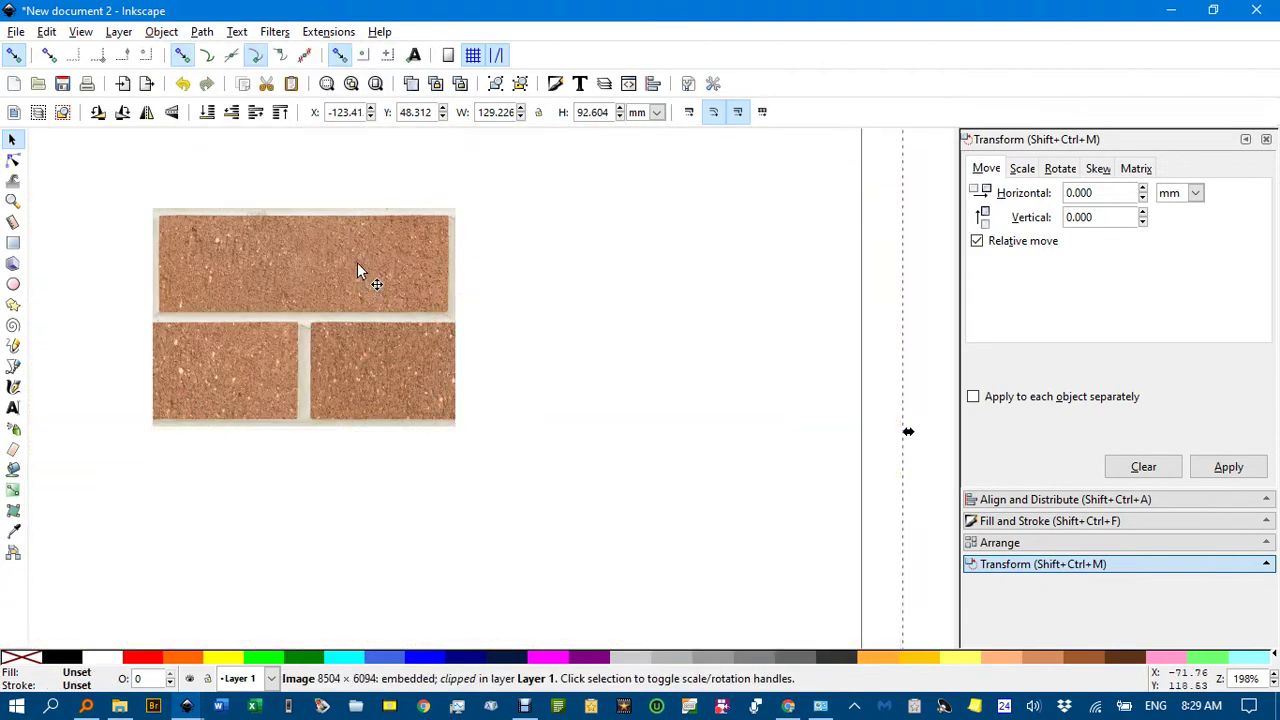
- Convert the clipped brick image to a pattern with Objects to Pattern
scroll(379, 268, "down", 2, "ctrl")
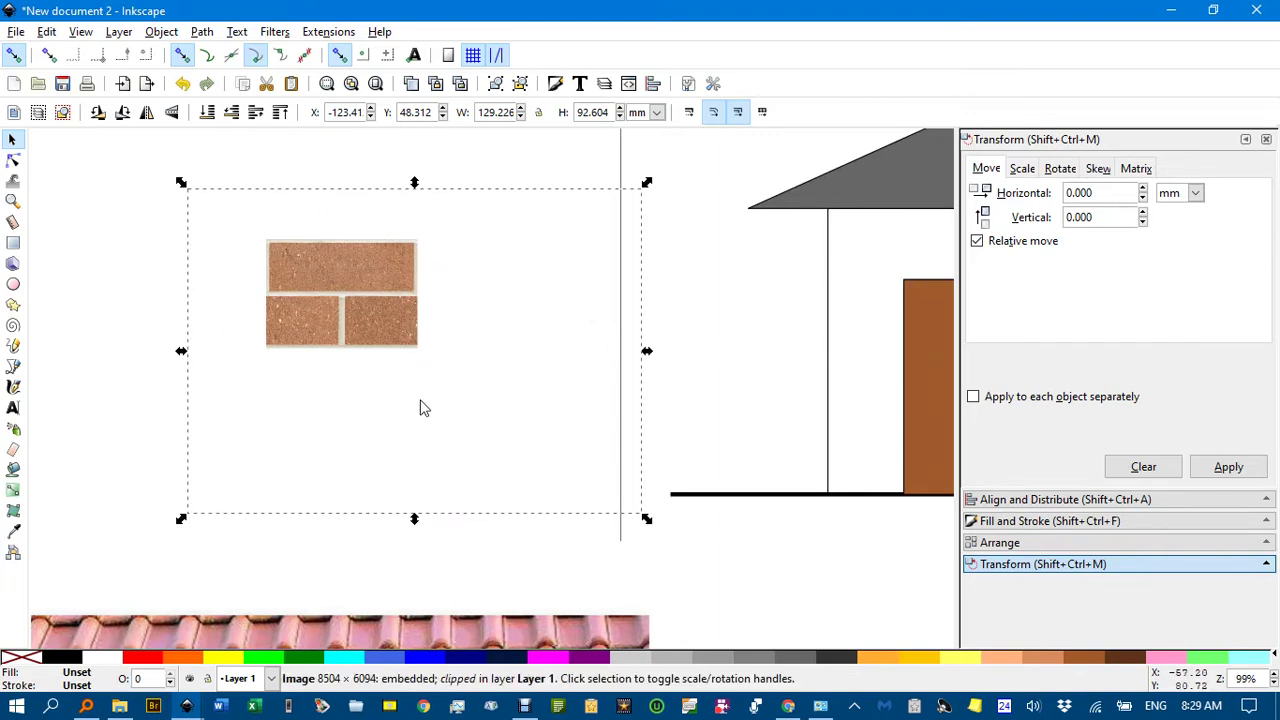
key("alt")
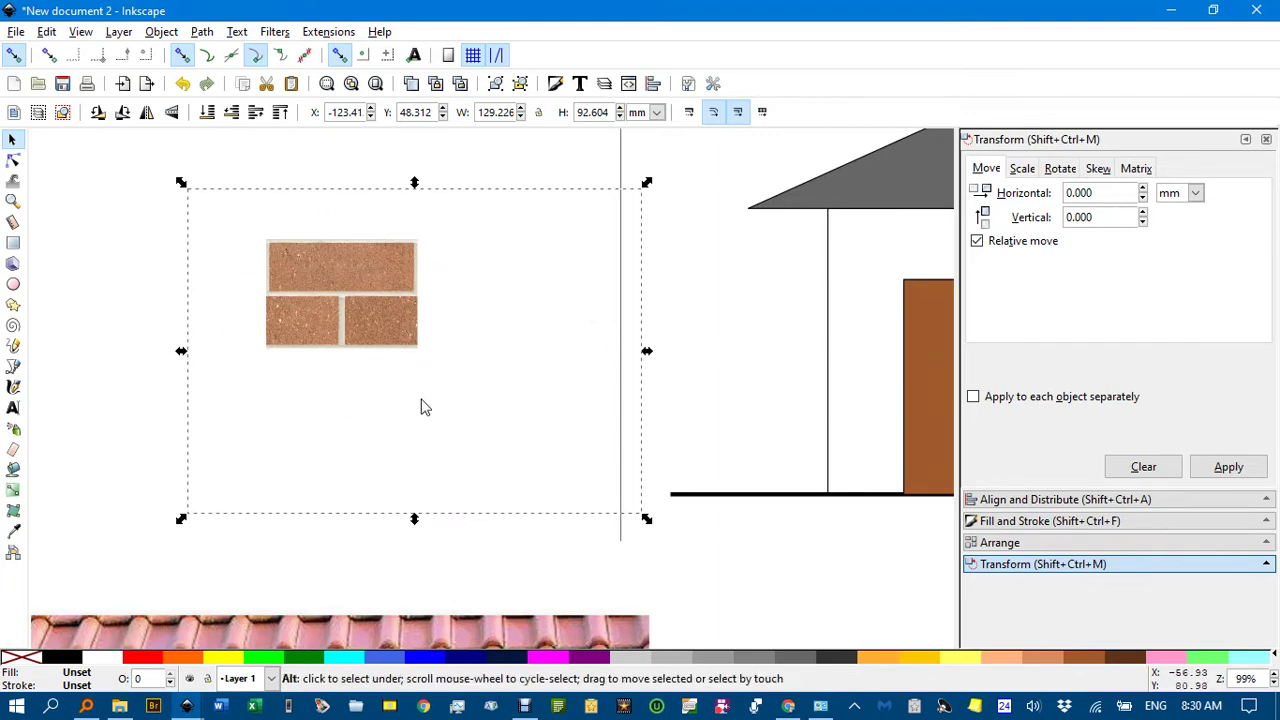
key("alt+i")
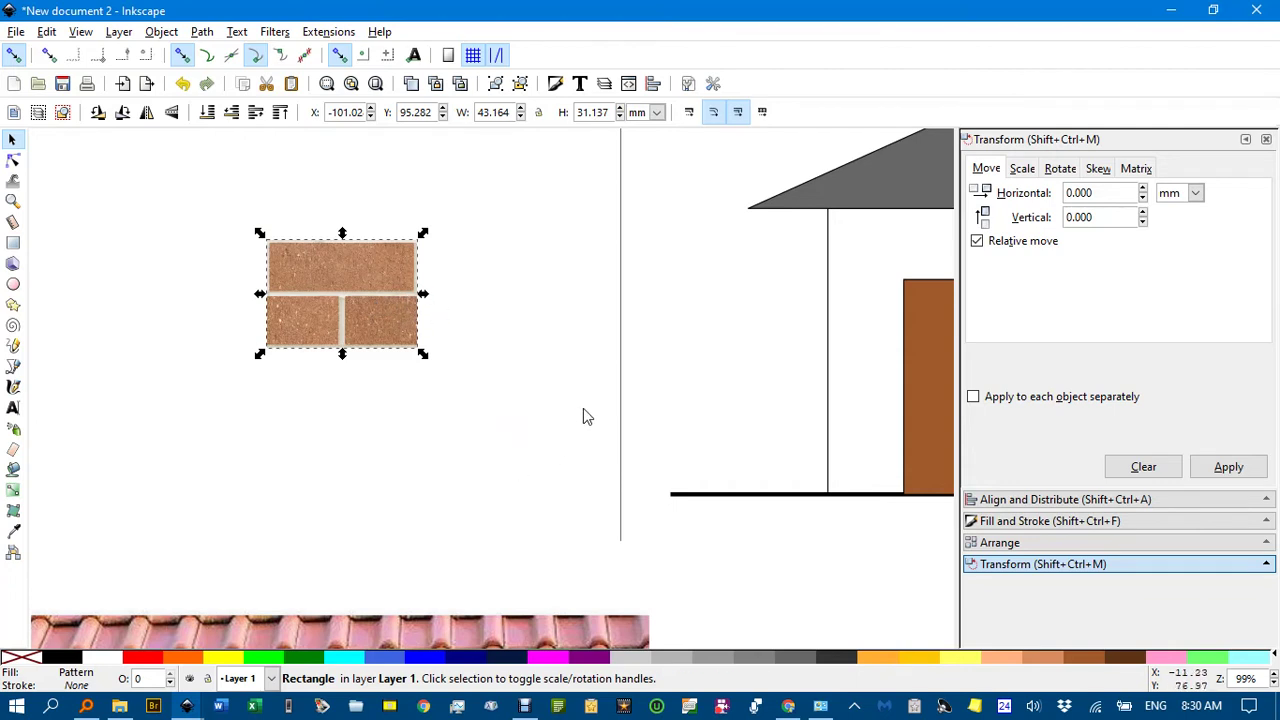
- Fill the house wall with the photographic brick pattern, pattern3668
left_click_drag(584, 410, 295, 416)
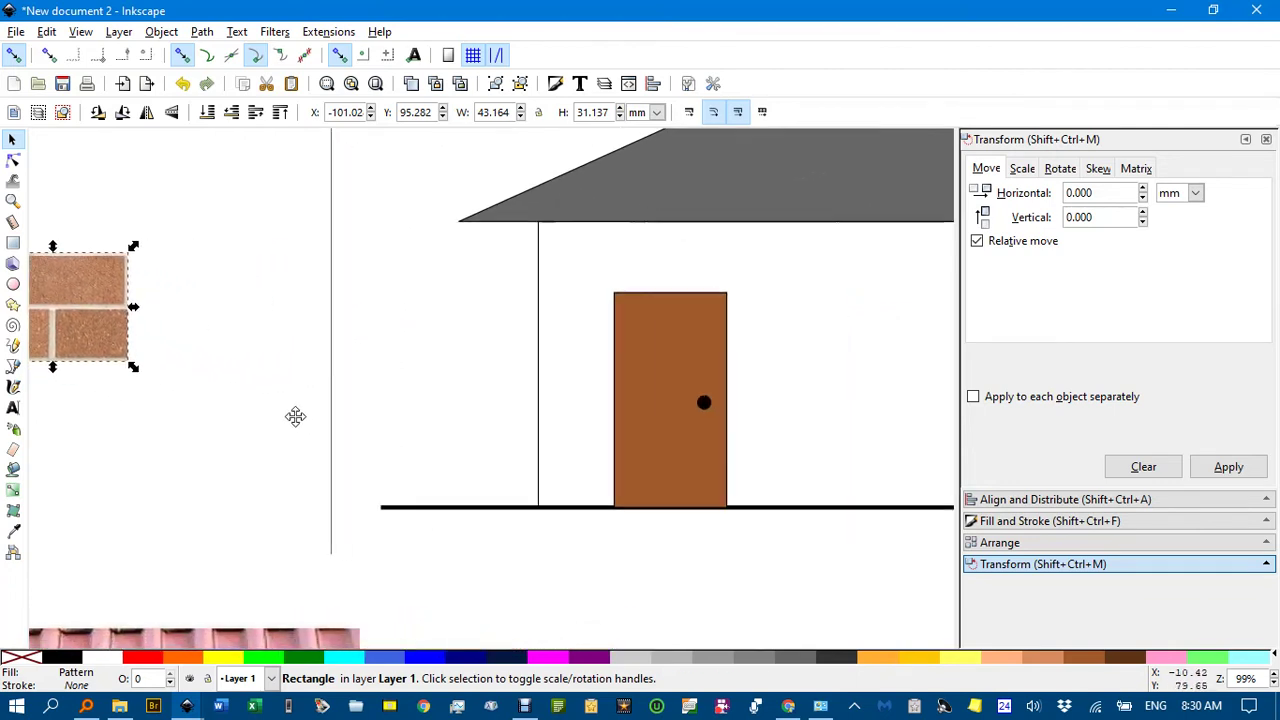
left_click(537, 354)
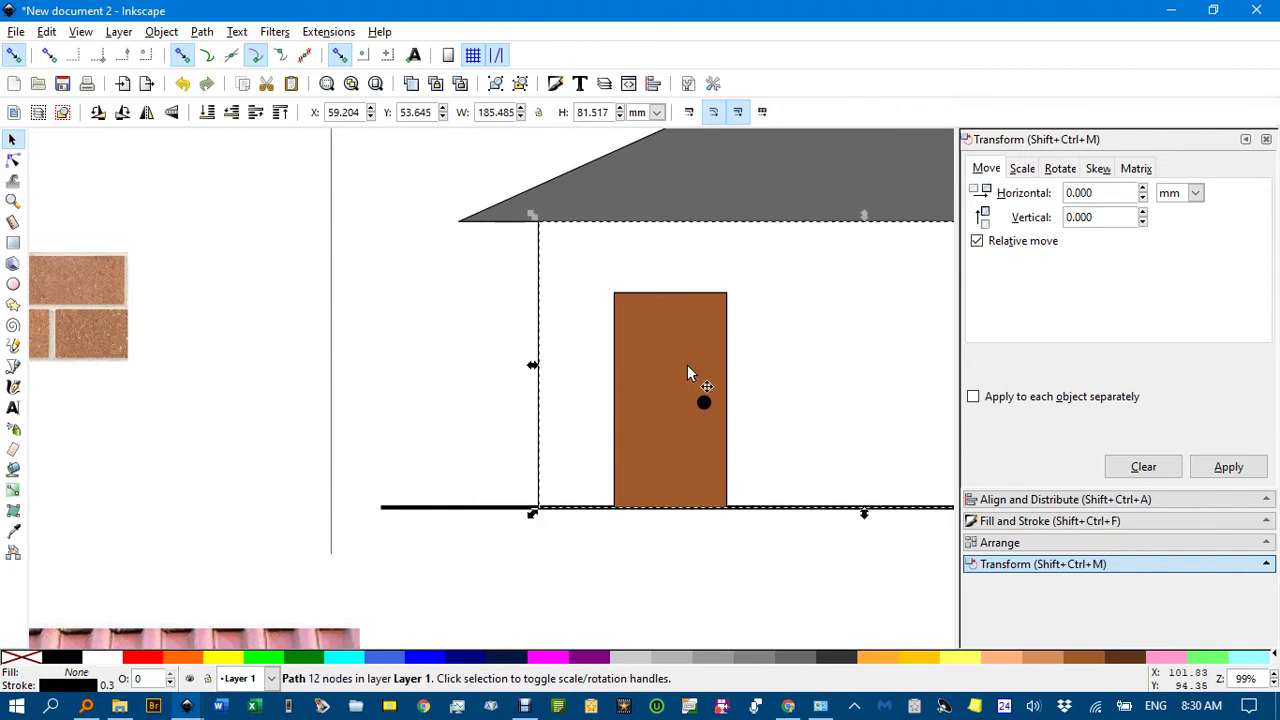
left_click(1030, 521)
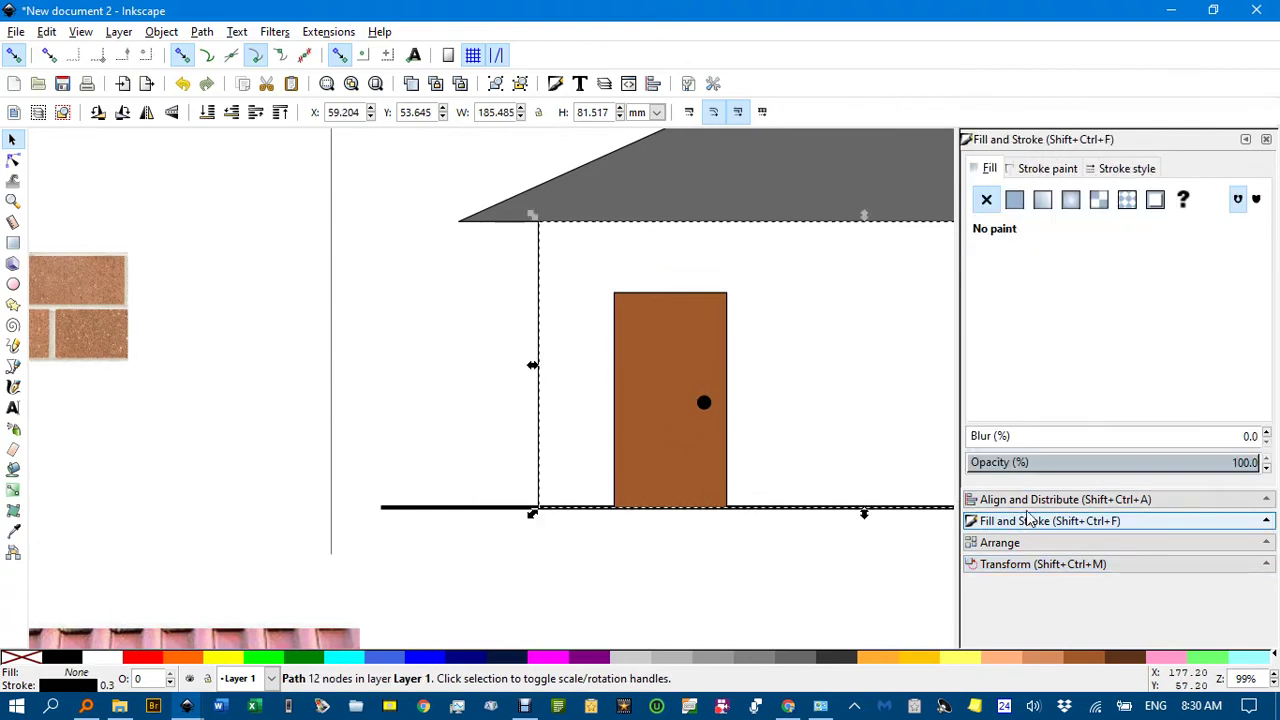
left_click(1127, 201)
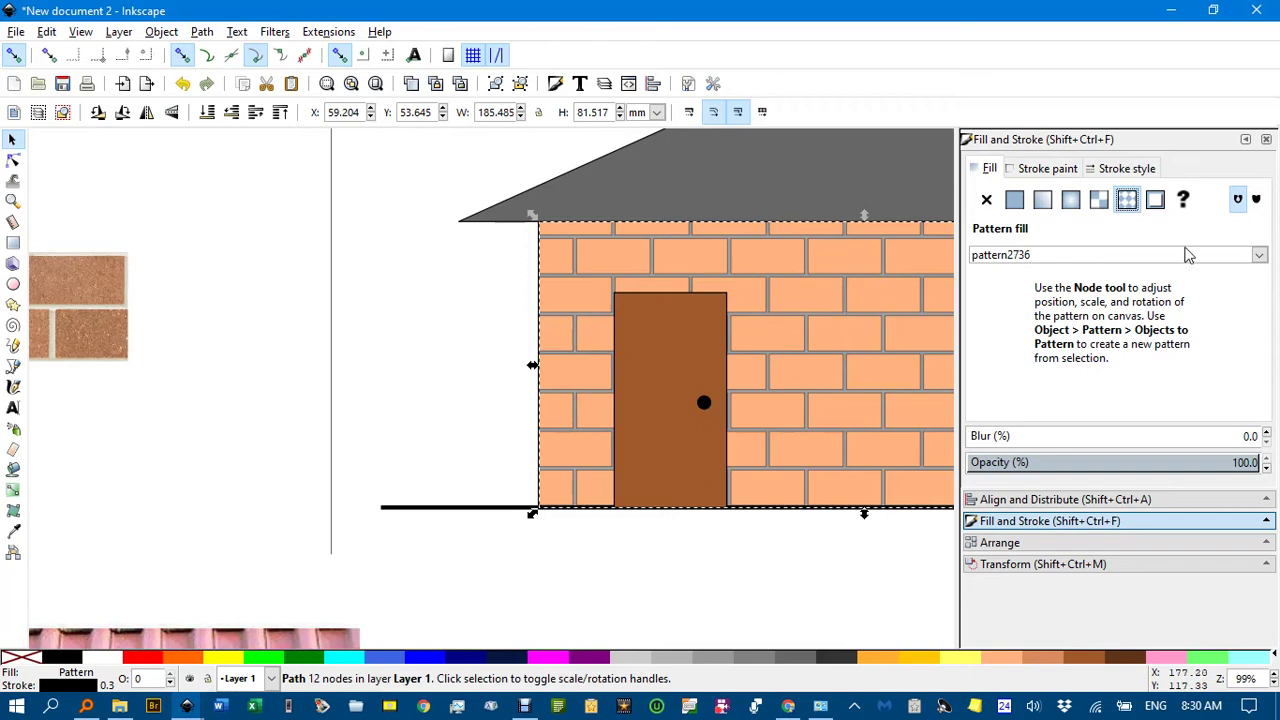
left_click(1257, 256)
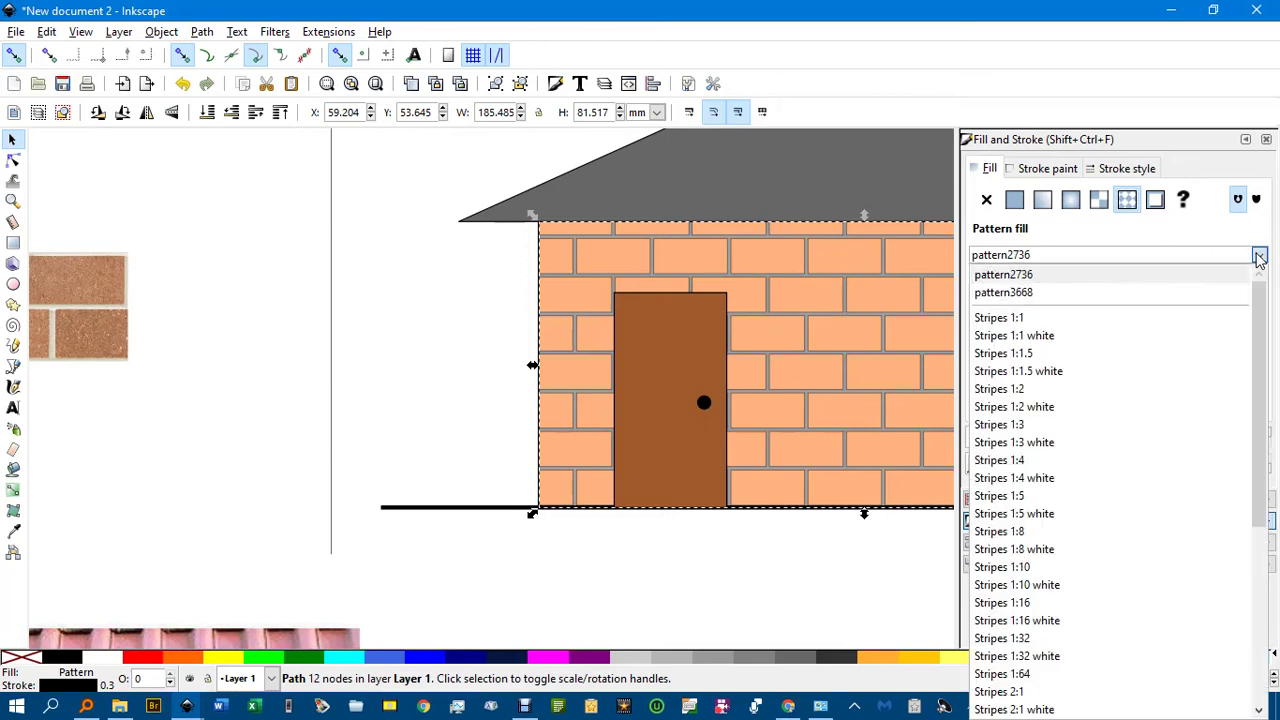
left_click(1034, 294)
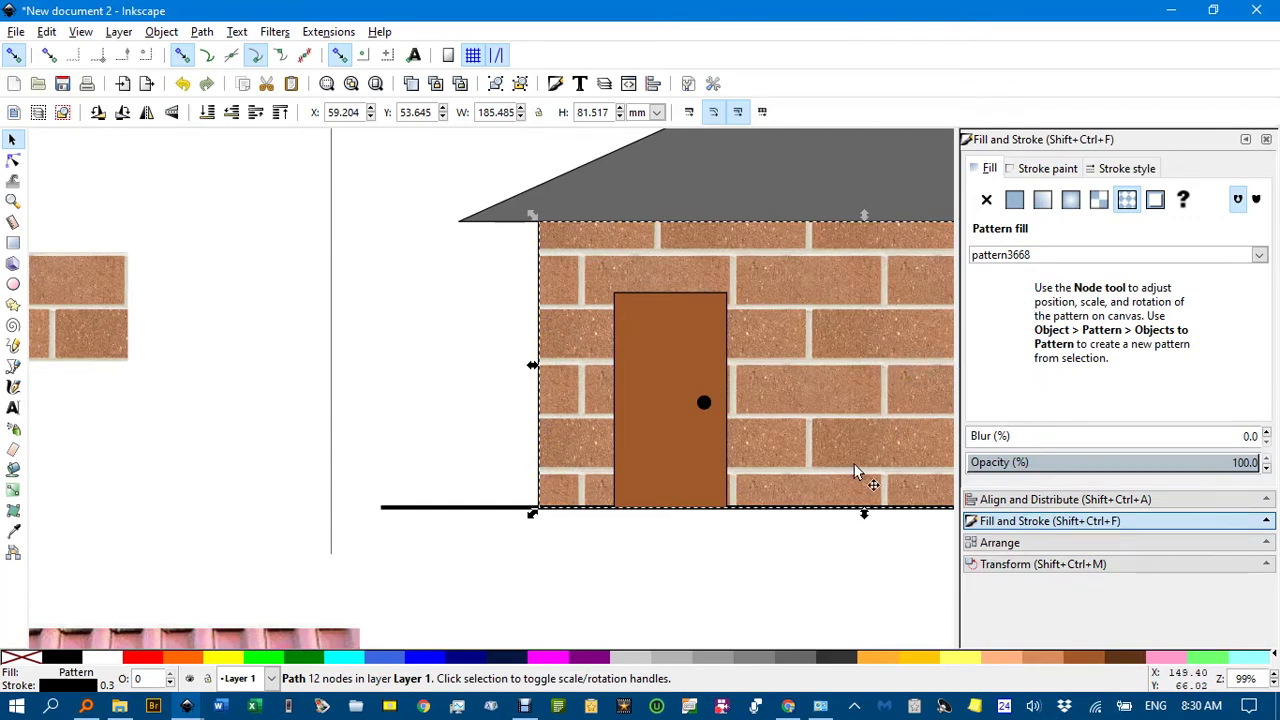
left_click(834, 597)
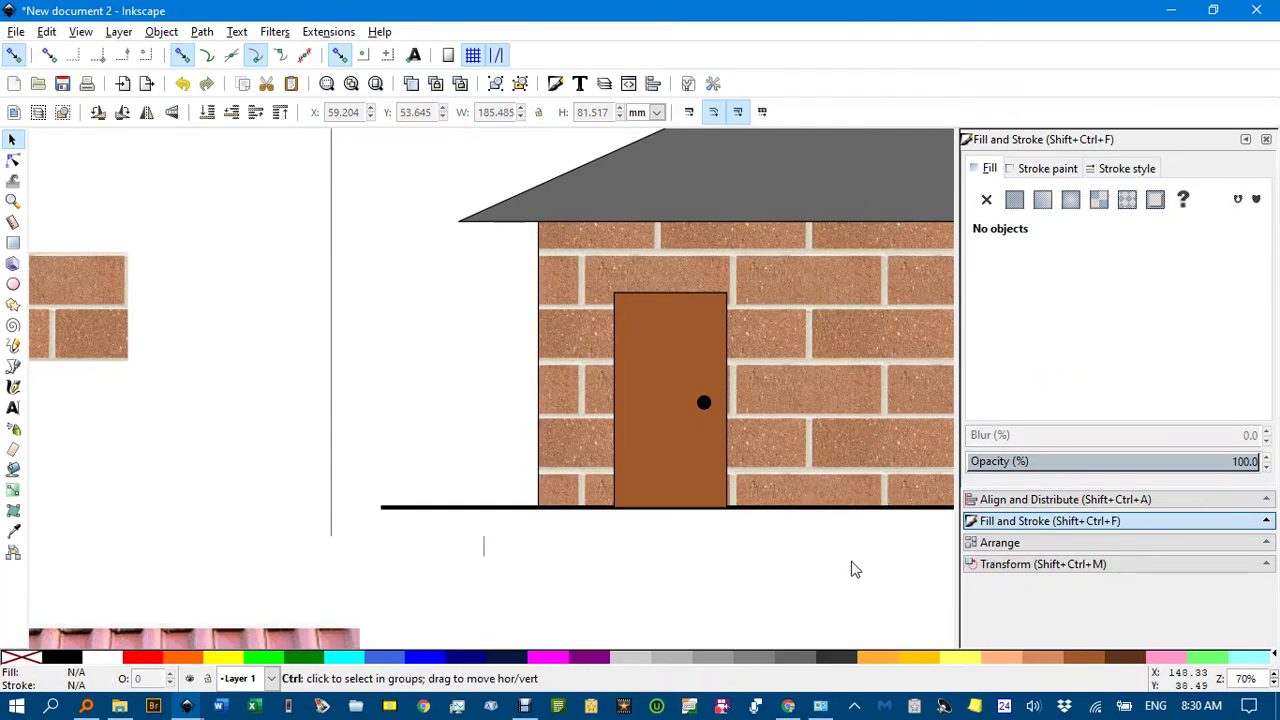
- Move the wall's pattern origin below the house and scale the brick pattern down to about half size
scroll(851, 569, "down", 3, "ctrl")
left_click_drag(634, 434, 609, 420)
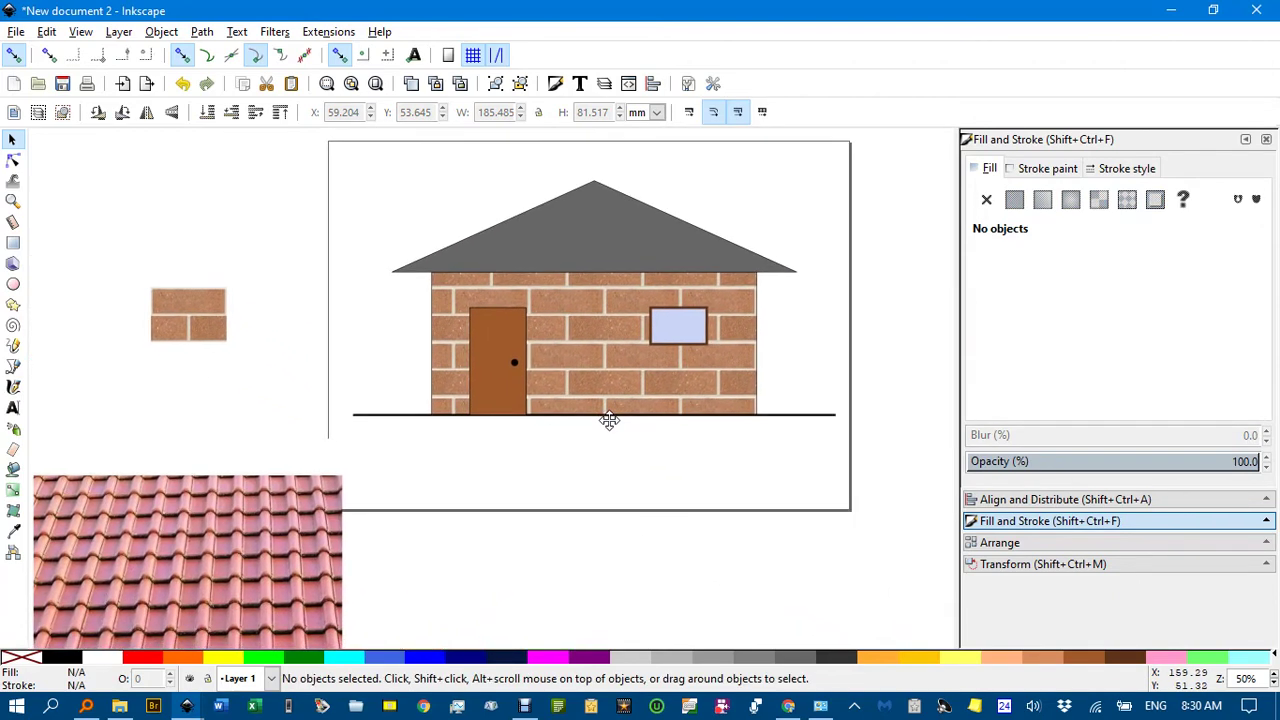
left_click(590, 335)
key("n")
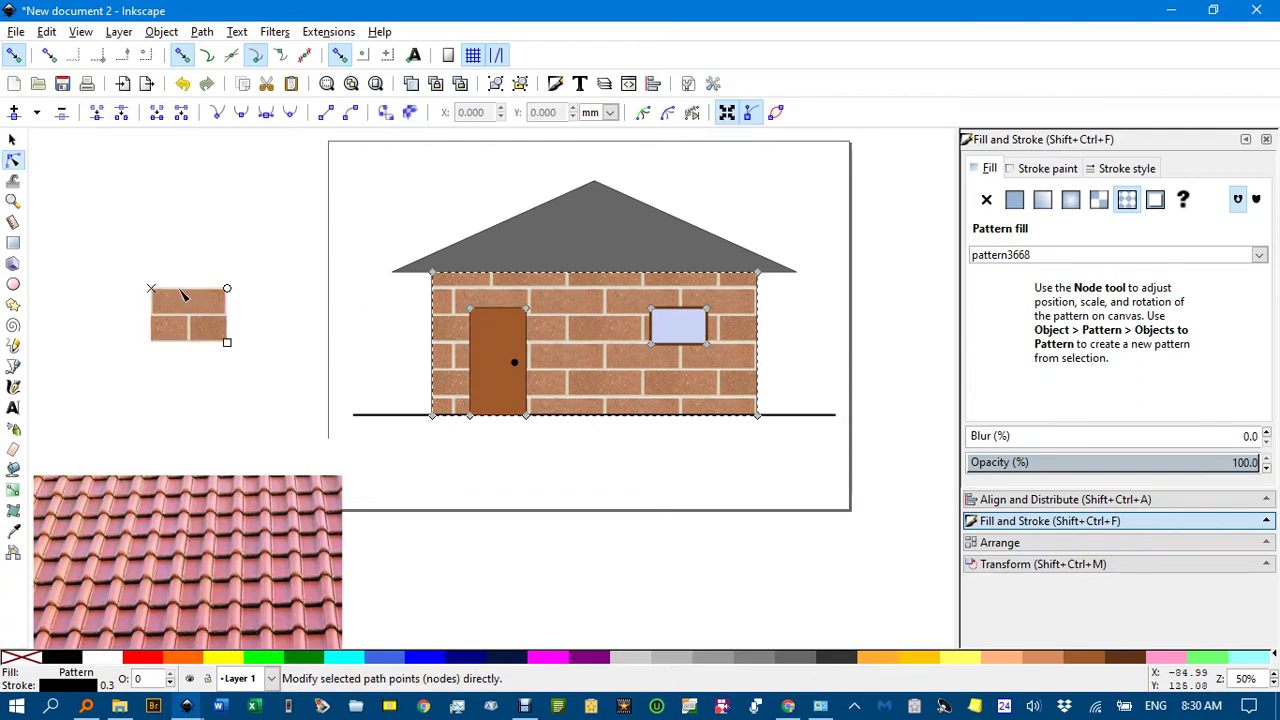
left_click_drag(153, 291, 607, 448)
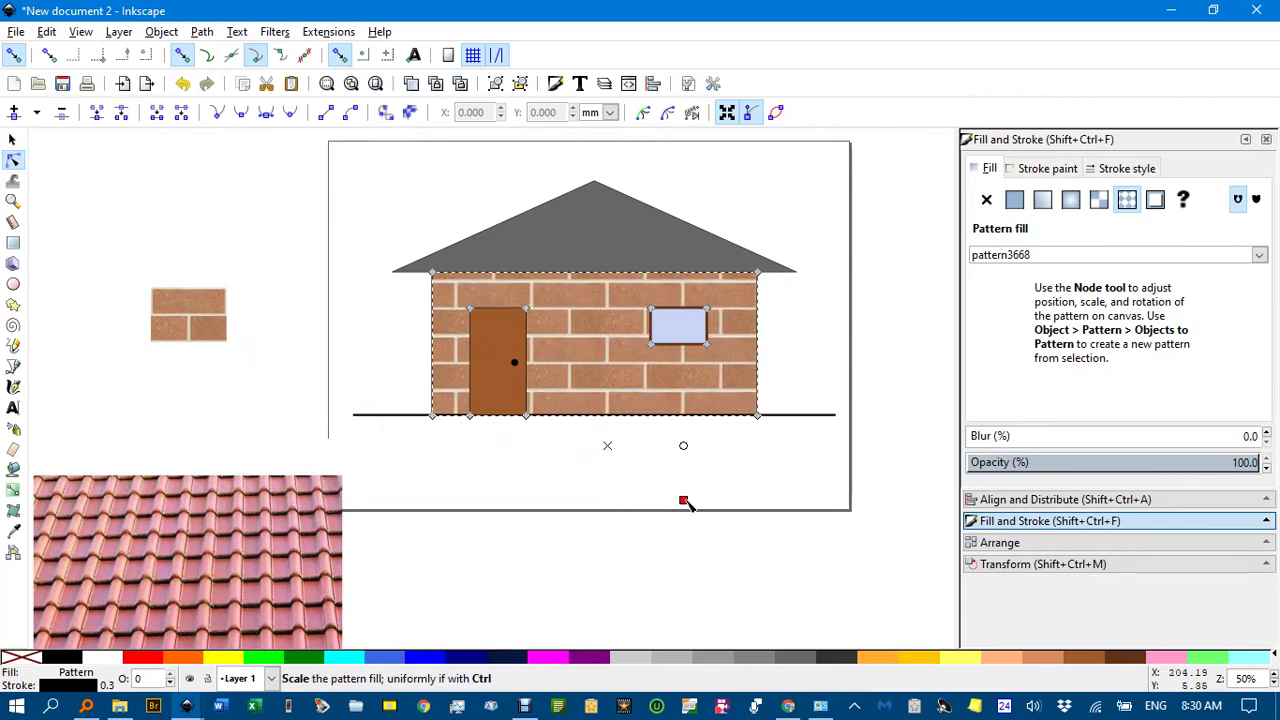
left_click_drag(683, 501, 648, 465)
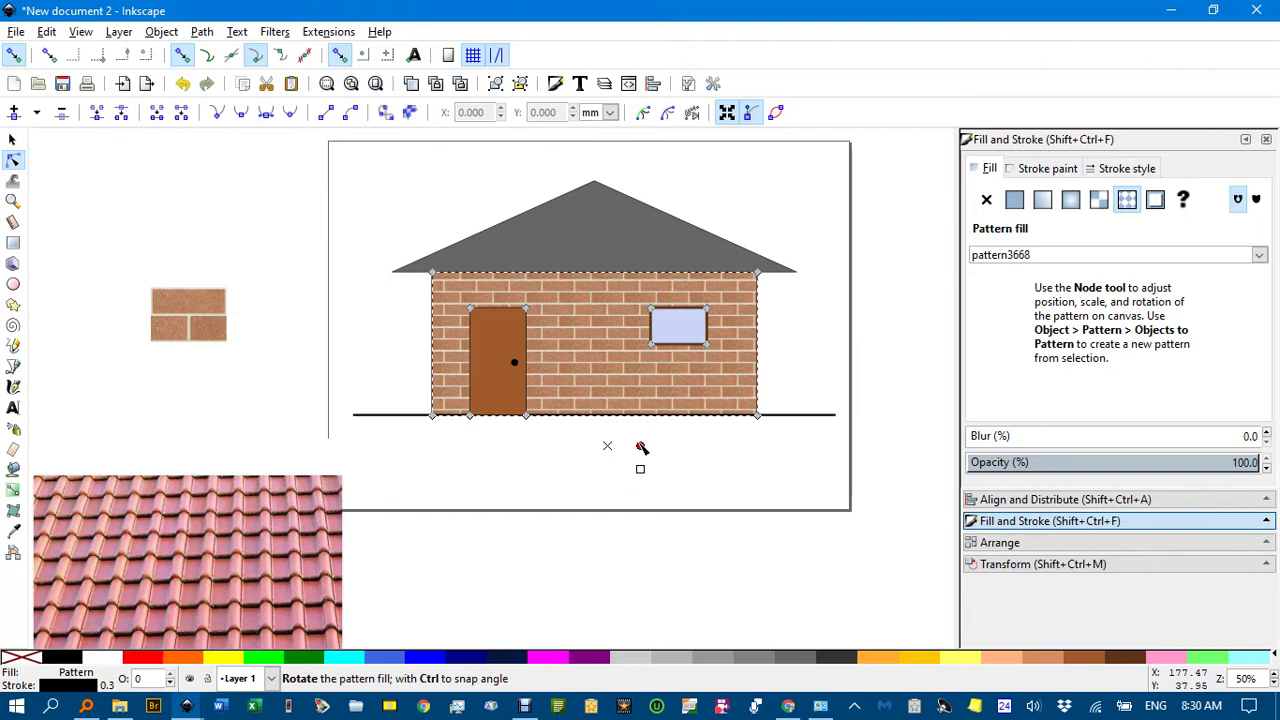
- Try rotating the wall's brick pattern to a slant, undo the rotation and deselect the wall
left_click_drag(642, 447, 637, 431)
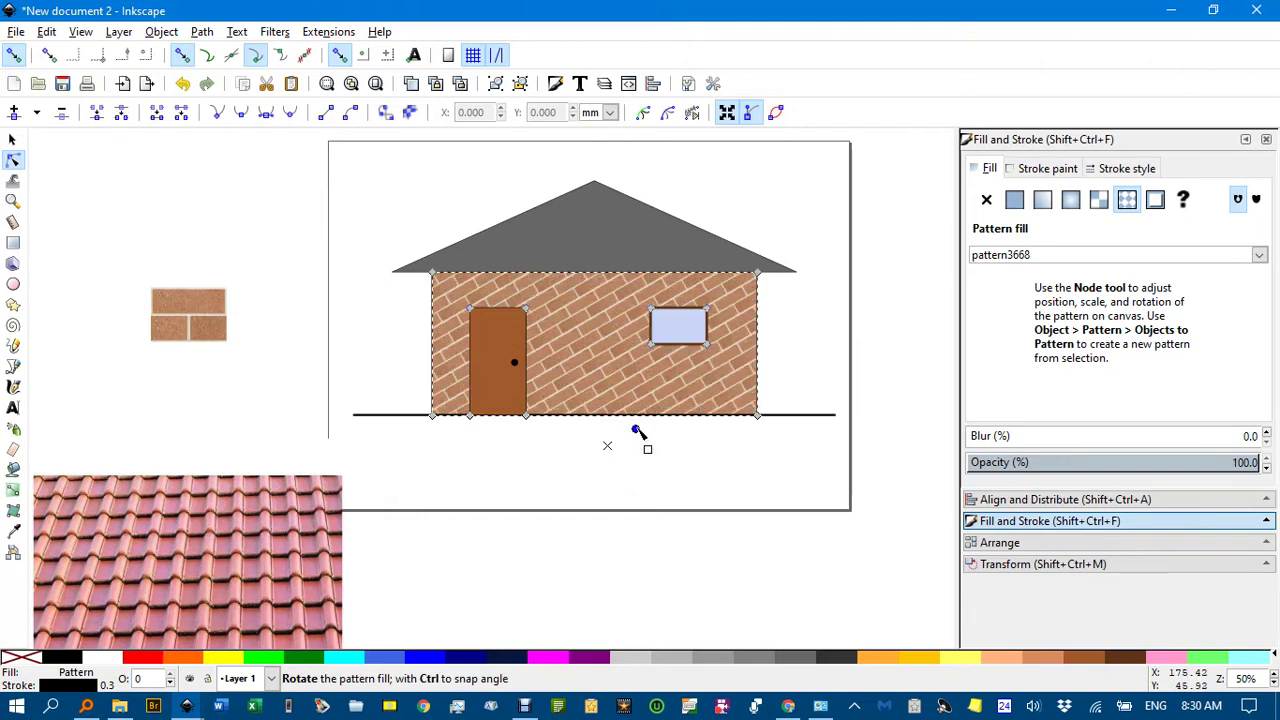
key("ctrl+z")
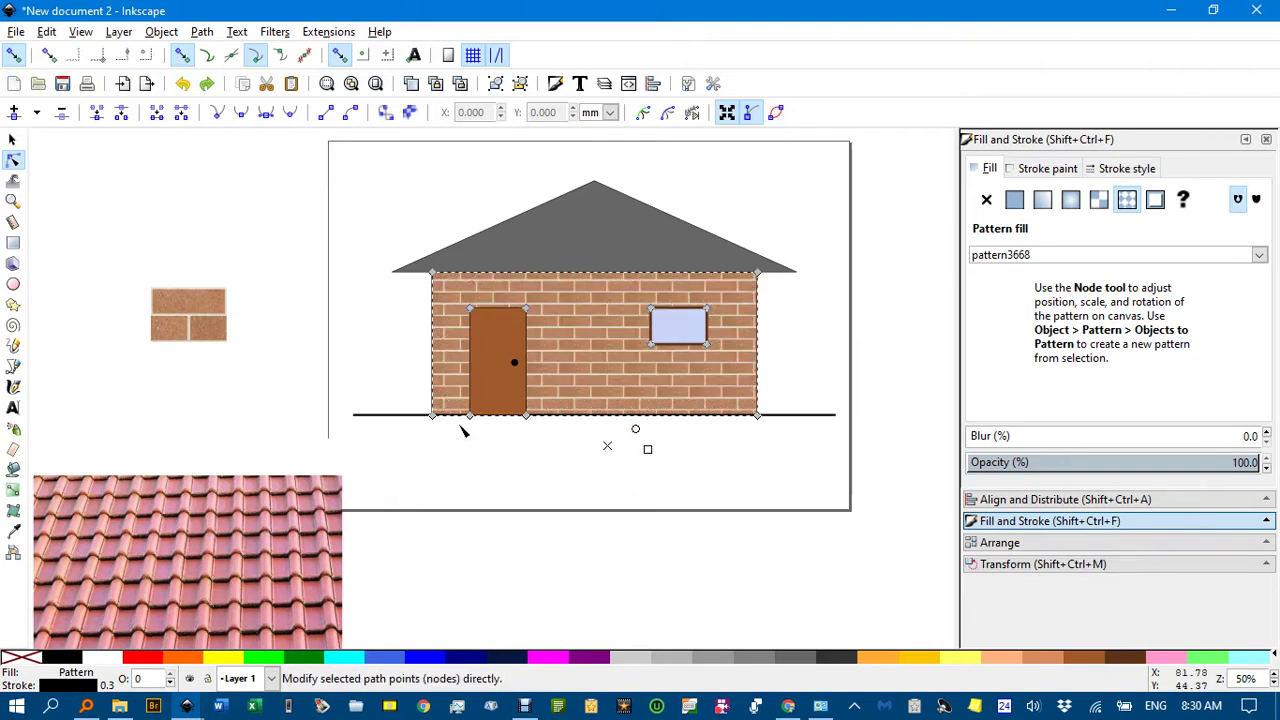
left_click(37, 173)
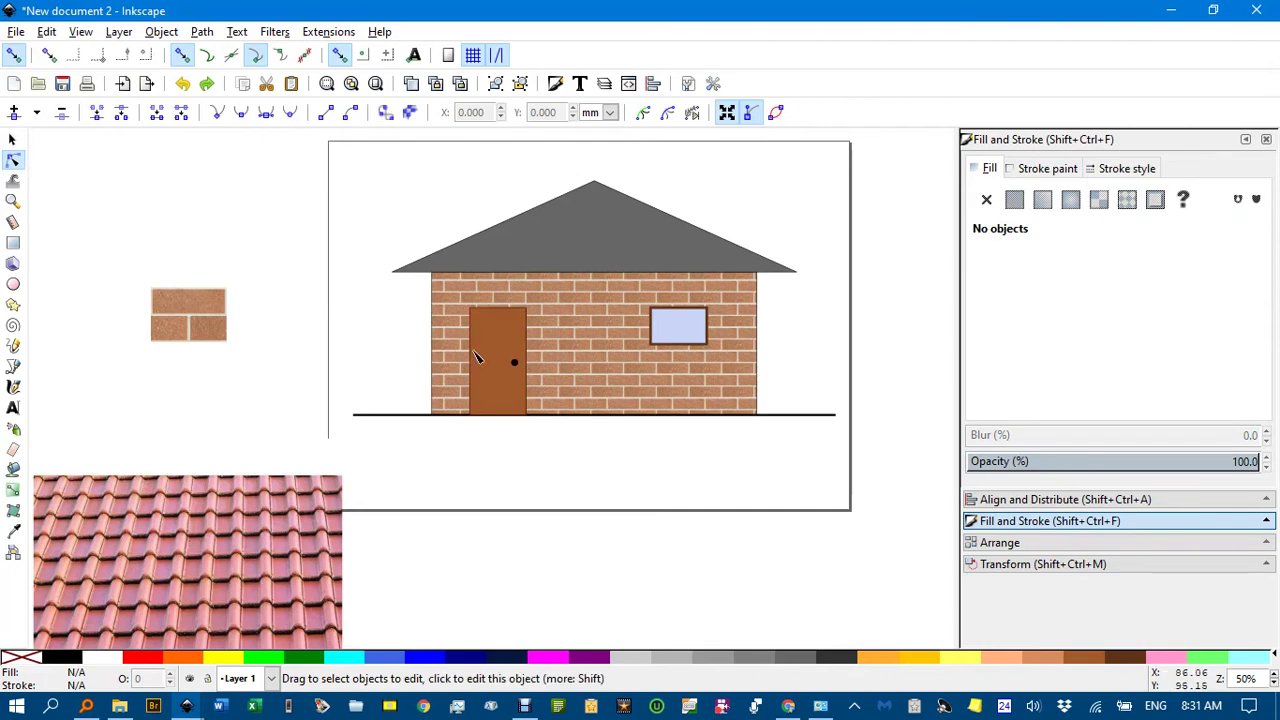
- Draw a rectangle about 19 × 16 mm on the roof tile image, spanning one repeat of the tile pattern
left_click_drag(412, 470, 577, 275)
left_click_drag(460, 385, 467, 325)
scroll(445, 352, "up", 3)
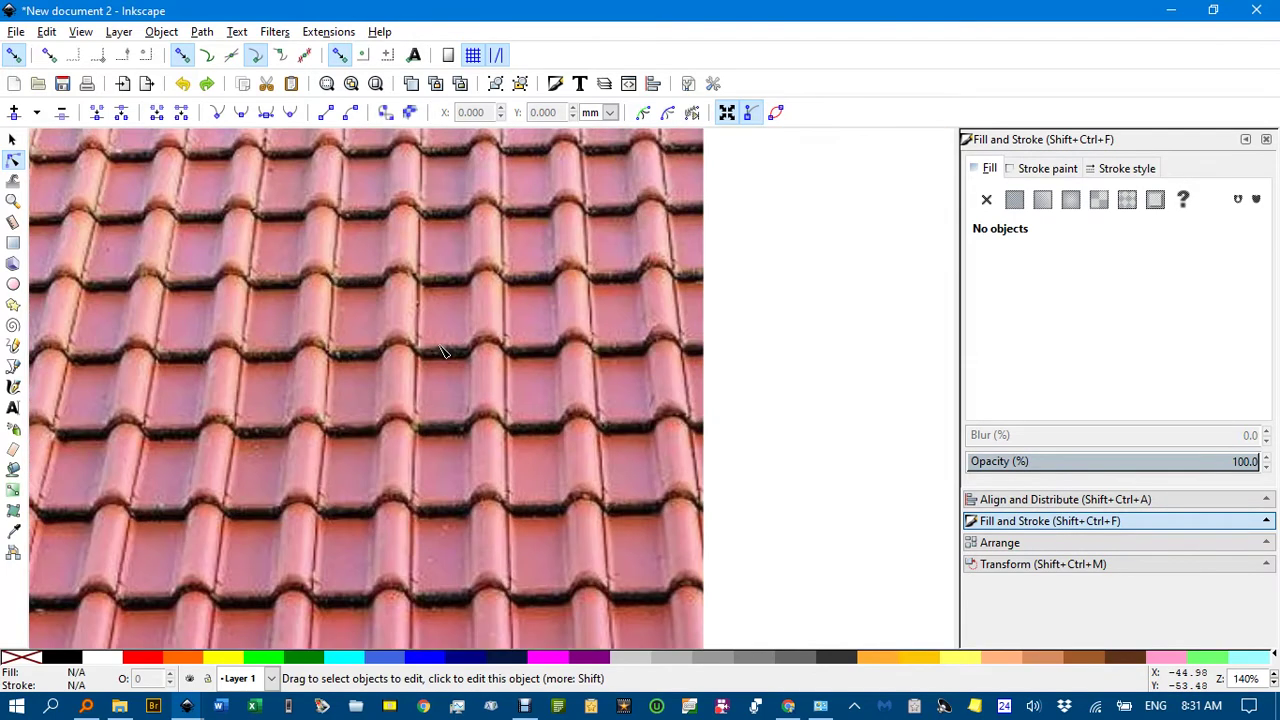
left_click_drag(486, 380, 517, 323)
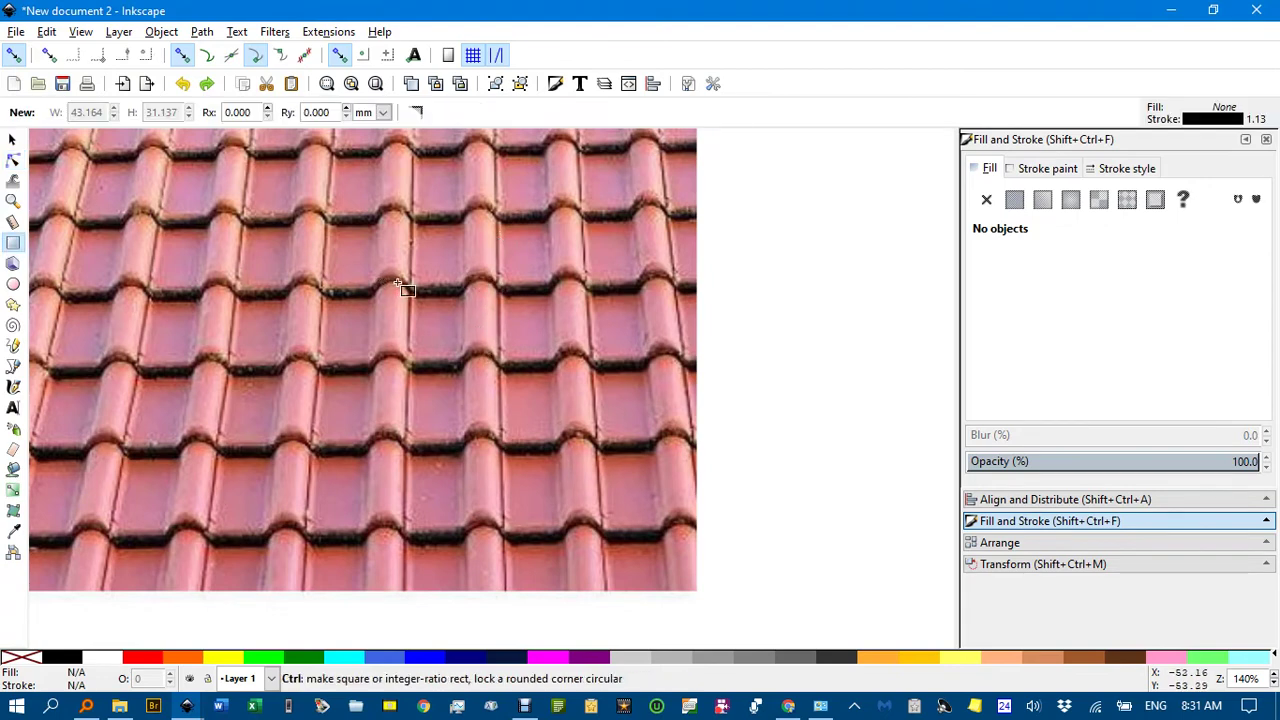
scroll(385, 283, "up", 2, "ctrl")
left_click_drag(362, 269, 552, 425)
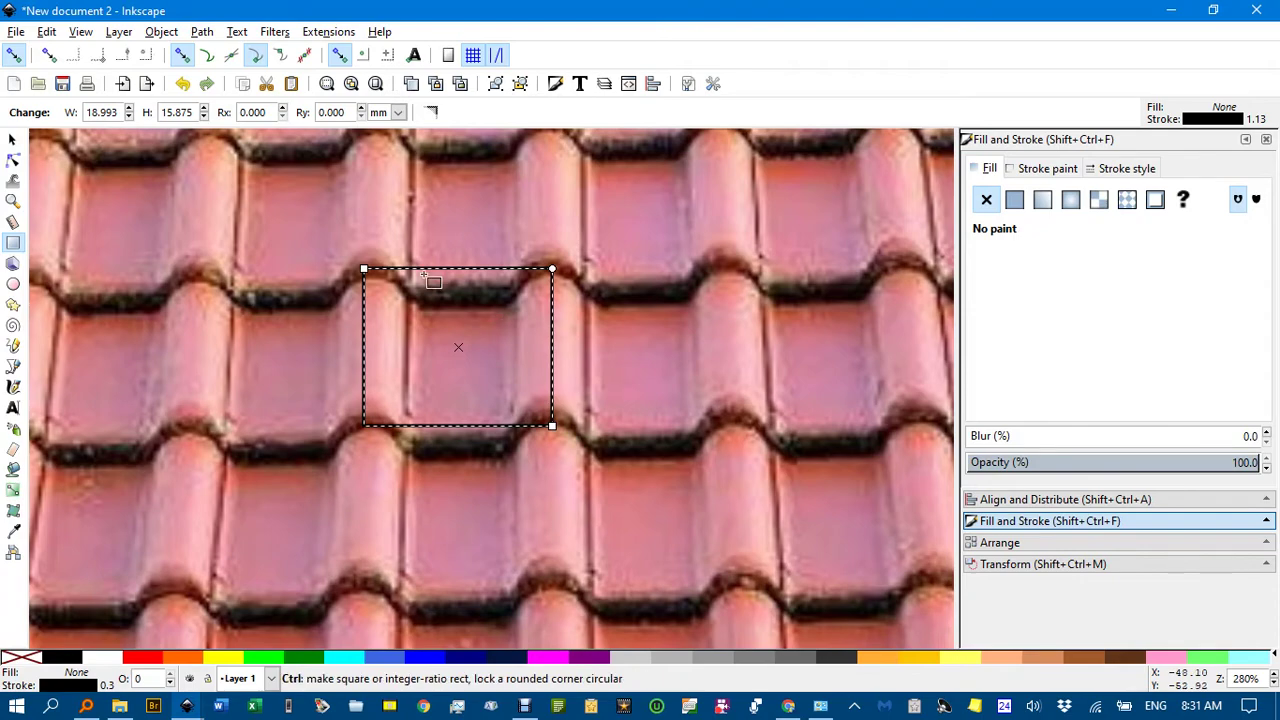
- Adjust the rectangle's position and its upper and lower edges to match the tile seams, making it about 19 × 15.2 mm
scroll(423, 274, "up", 2, "ctrl")
left_click(13, 142)
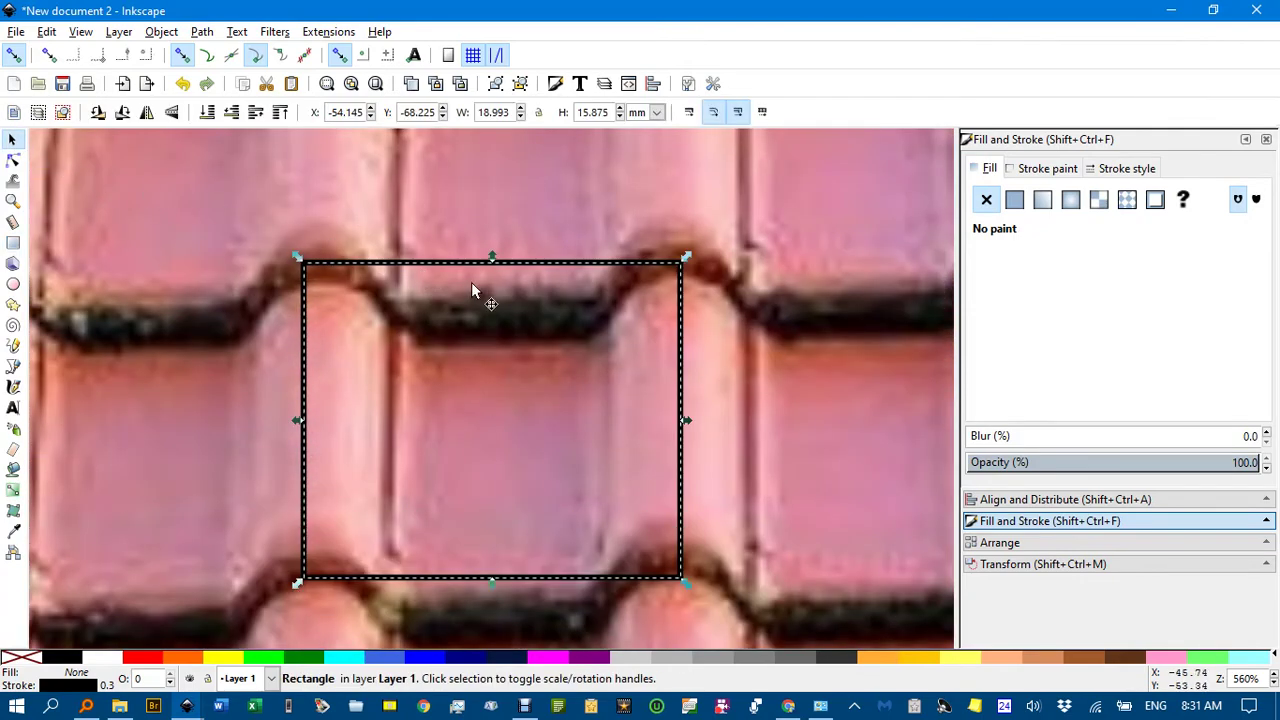
left_click_drag(494, 261, 575, 277)
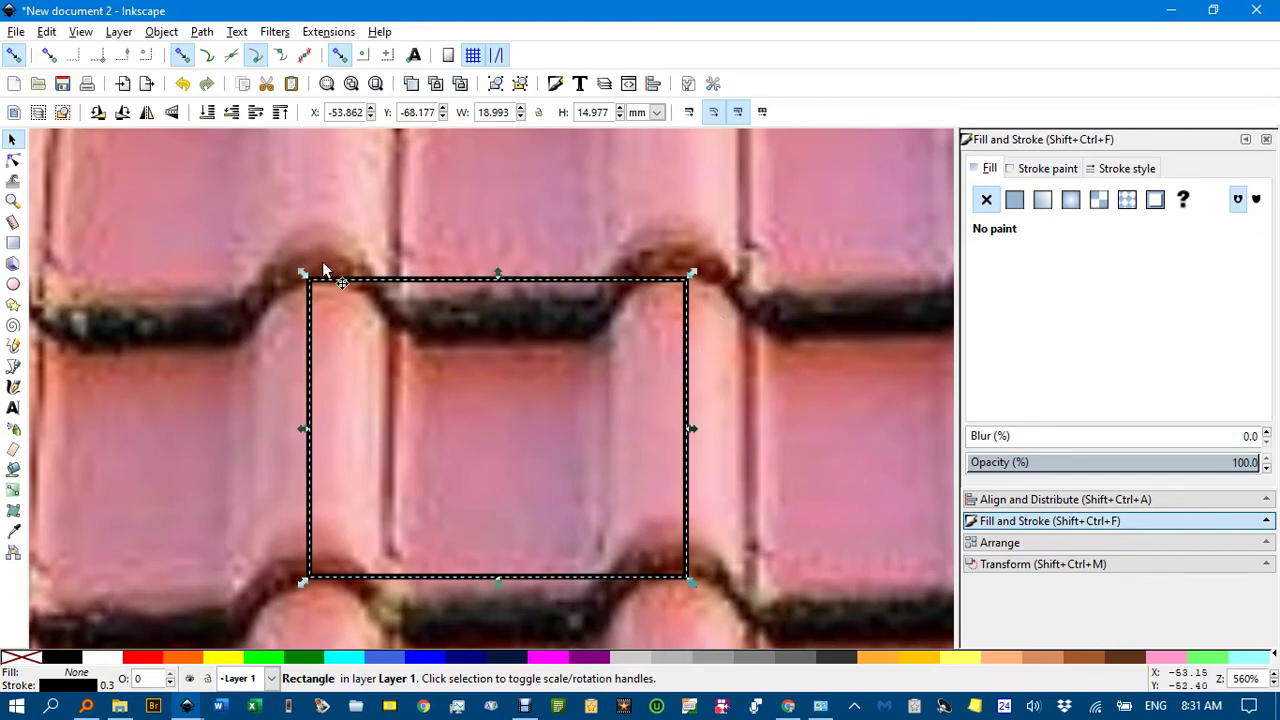
scroll(374, 320, "down", 5)
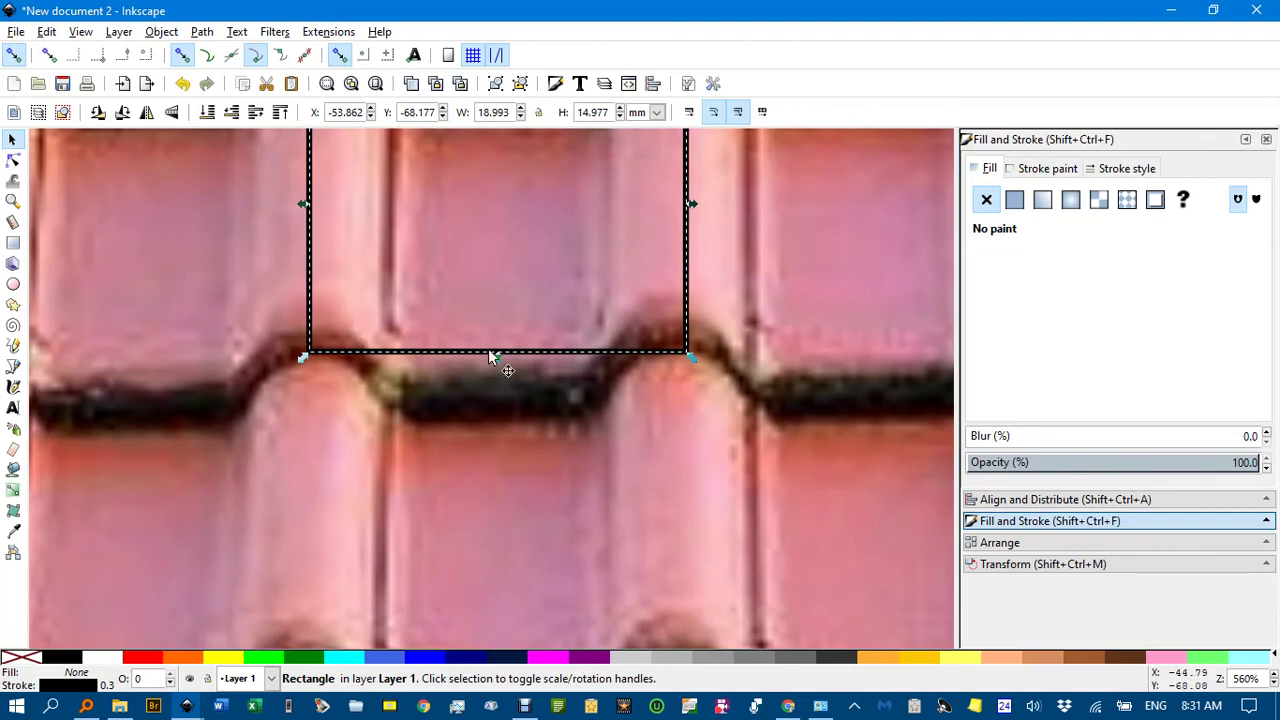
left_click_drag(496, 356, 500, 355)
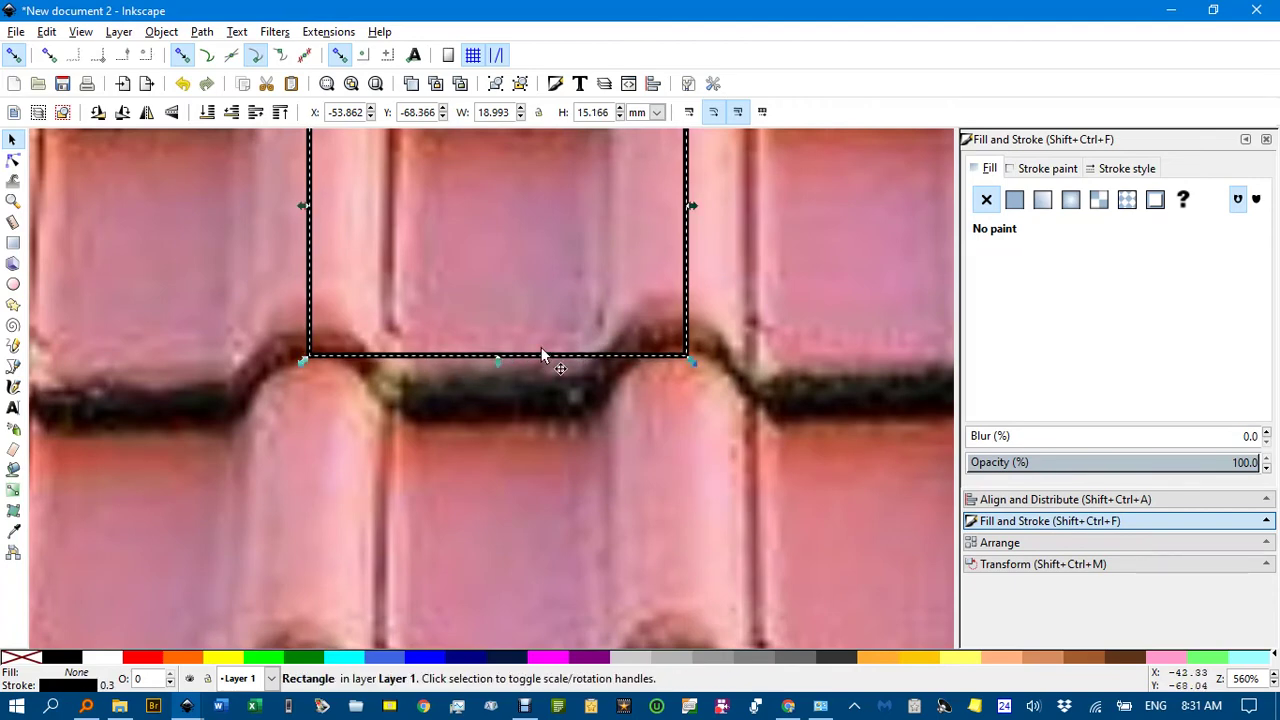
- Clip the roof tile image to the rectangle so only the repeating tile unit is kept
scroll(583, 337, "down", 2, "ctrl")
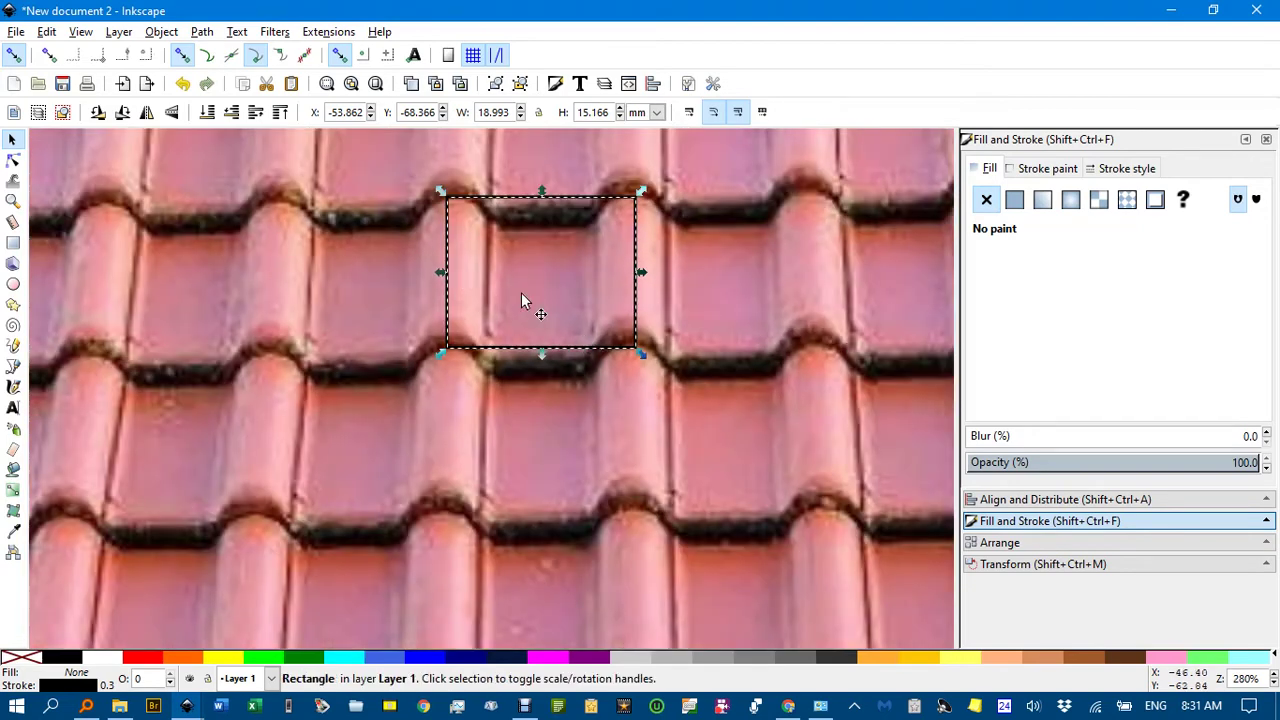
scroll(530, 305, "down", 2, "ctrl")
left_click(365, 257, "shift")
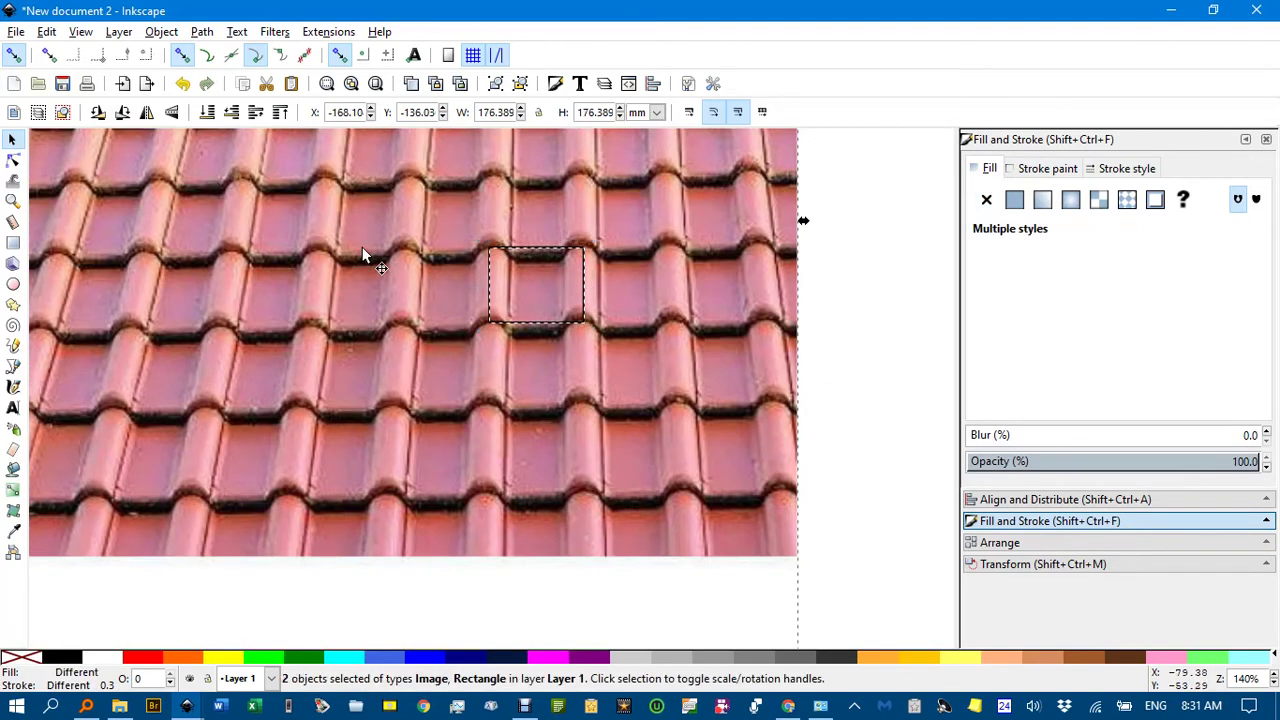
left_click(166, 32)
mouse_move(244, 233)
left_click(460, 233)
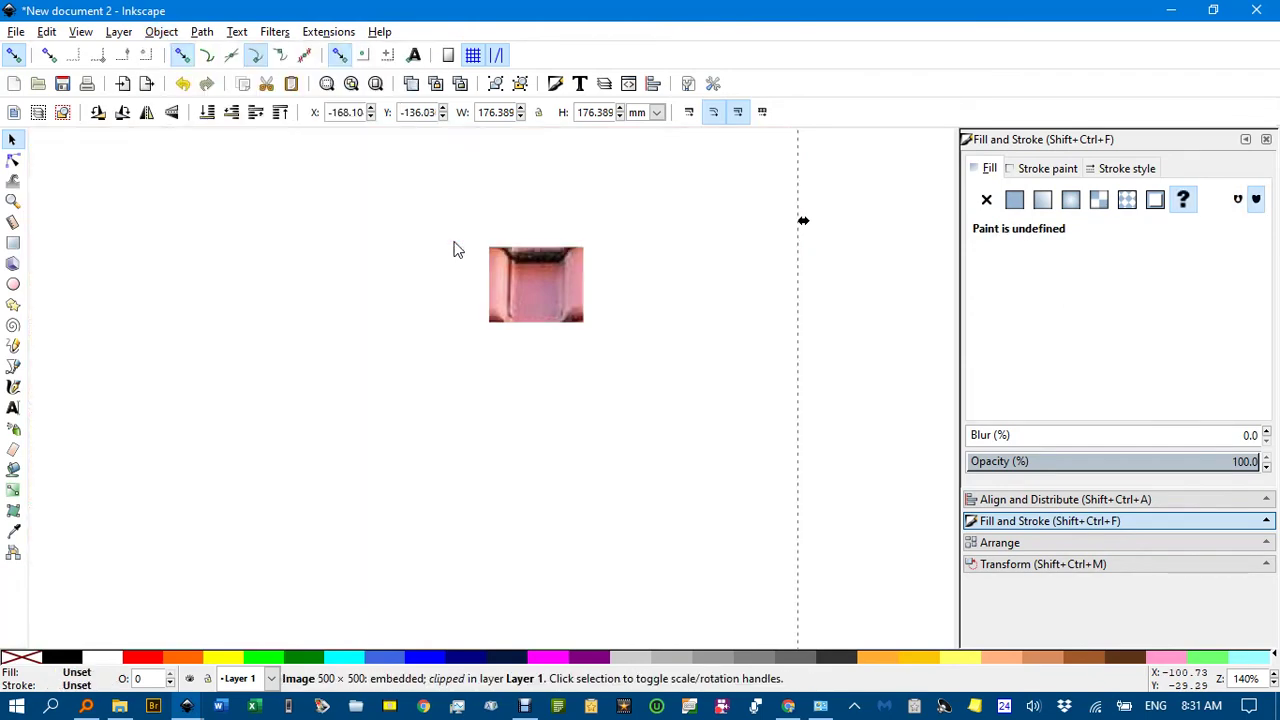
- Convert the clipped tile image to a pattern with Objects to Pattern and move the resulting tile above the brick sample
scroll(531, 283, "down", 3, "ctrl")
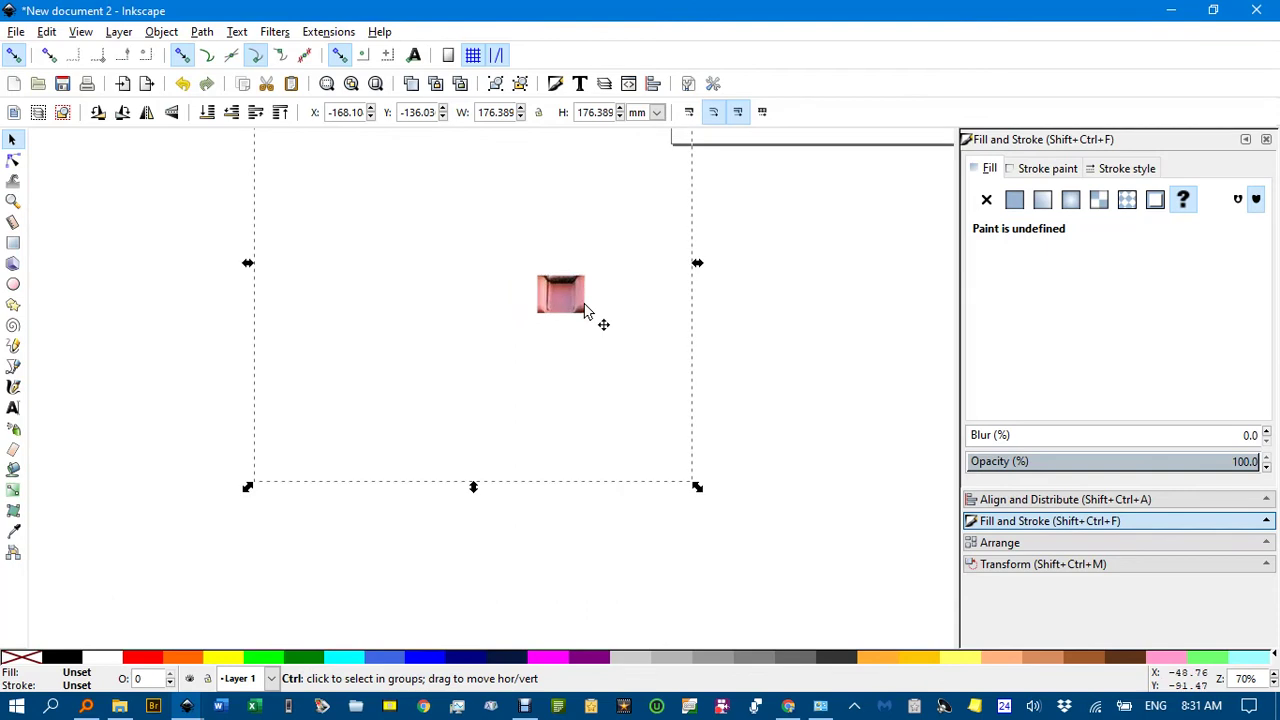
left_click_drag(562, 309, 559, 315)
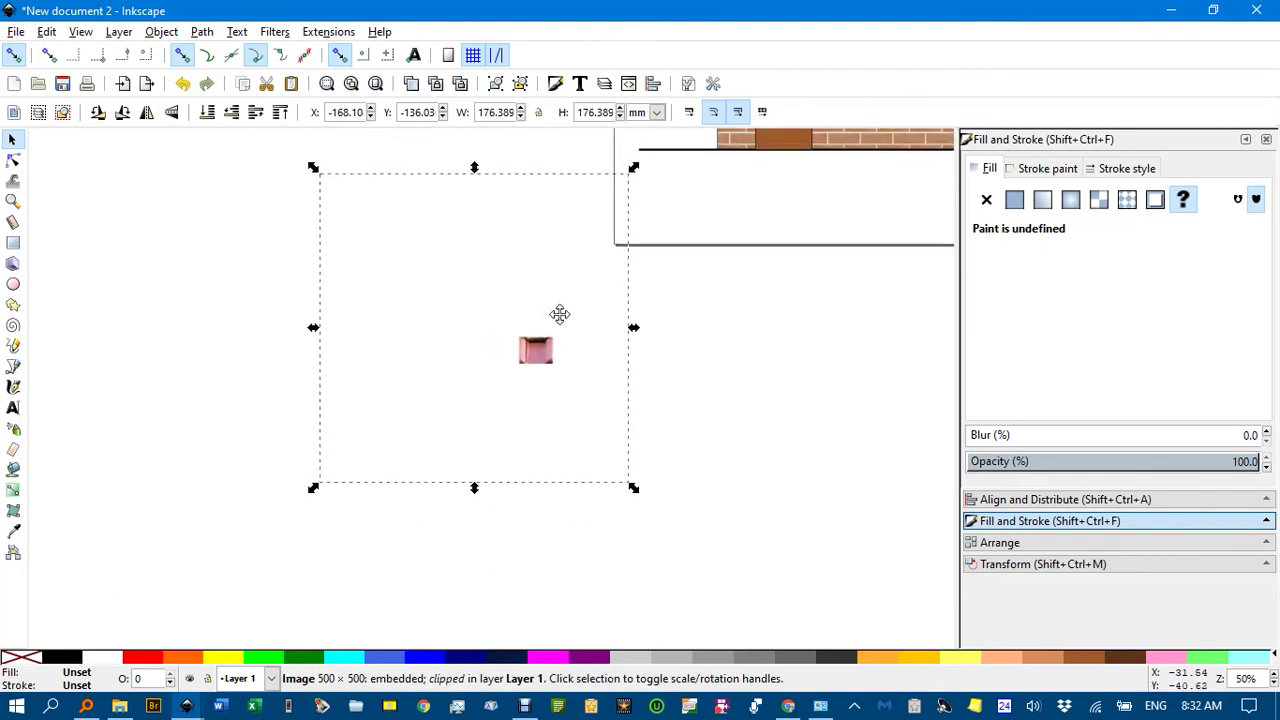
key("alt")
left_click(559, 315, "alt")
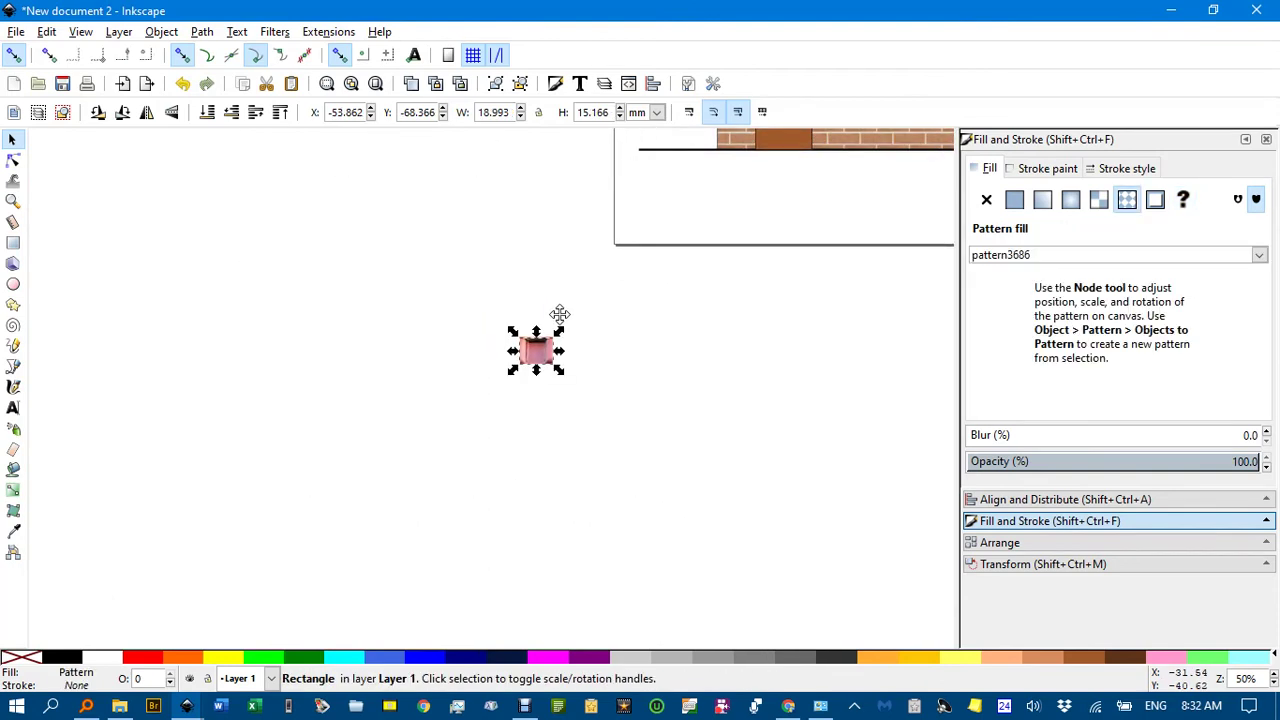
mouse_move(663, 340)
left_mouse_down()
mouse_move(480, 466)
mouse_move(468, 492)
left_mouse_up()
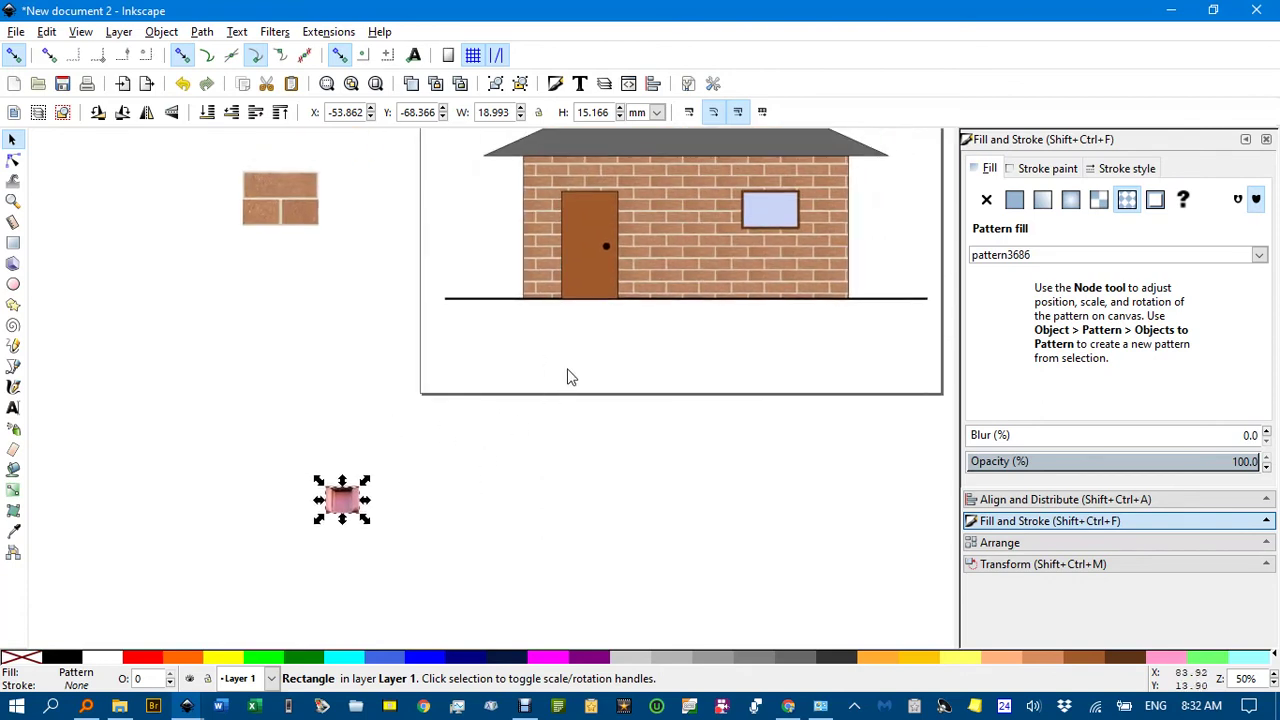
left_click_drag(567, 377, 484, 404)
left_click_drag(274, 542, 300, 147)
- Fill the house roof with the photographic tile pattern, pattern3686
left_click(556, 165)
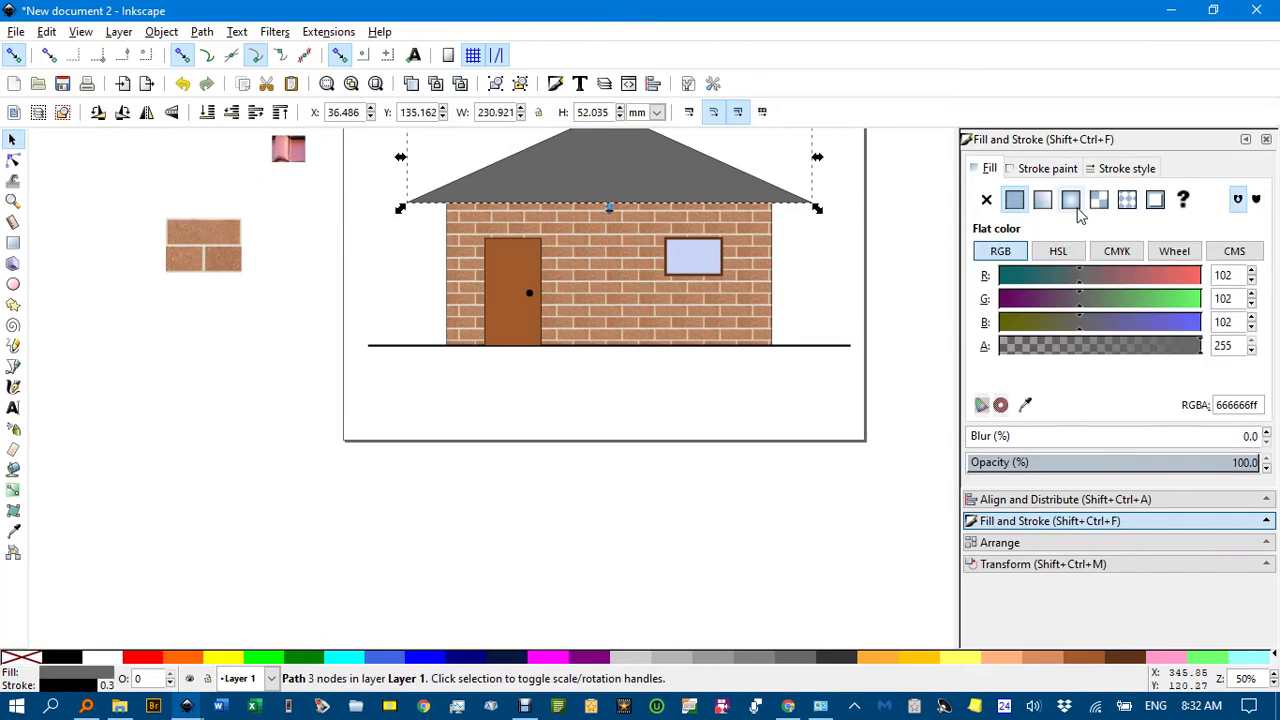
left_click(1127, 199)
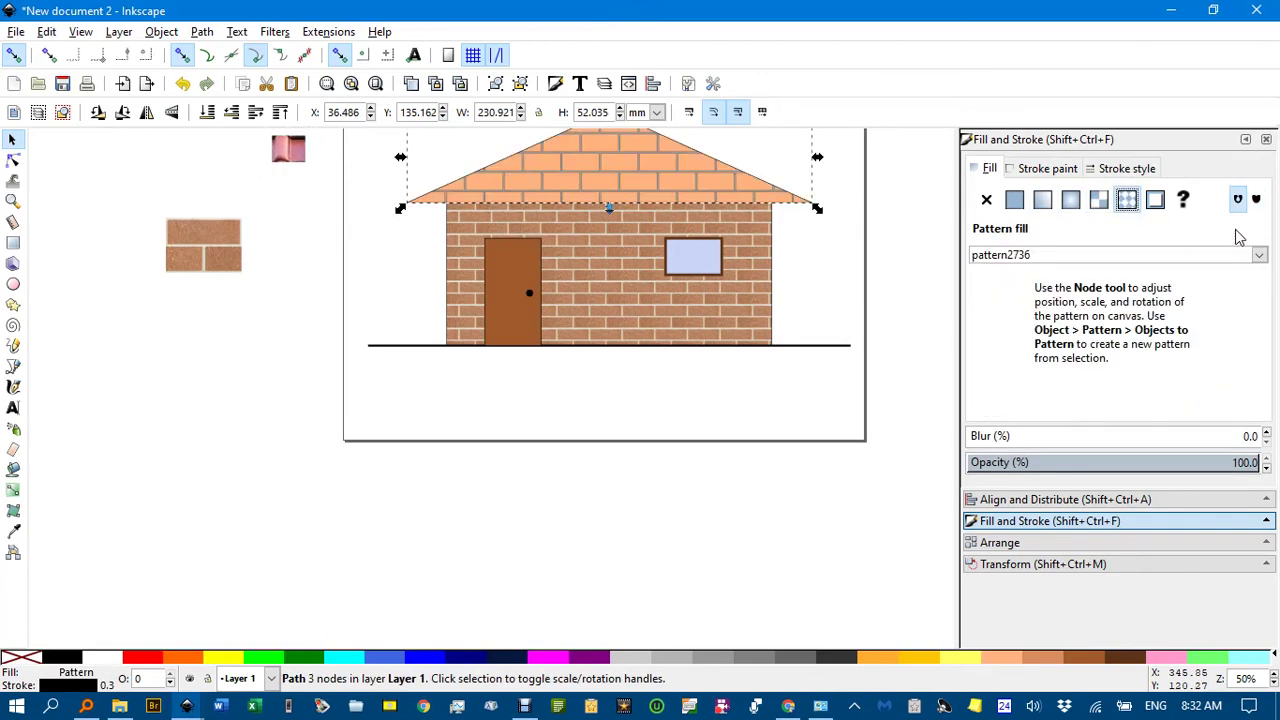
left_click(1259, 254)
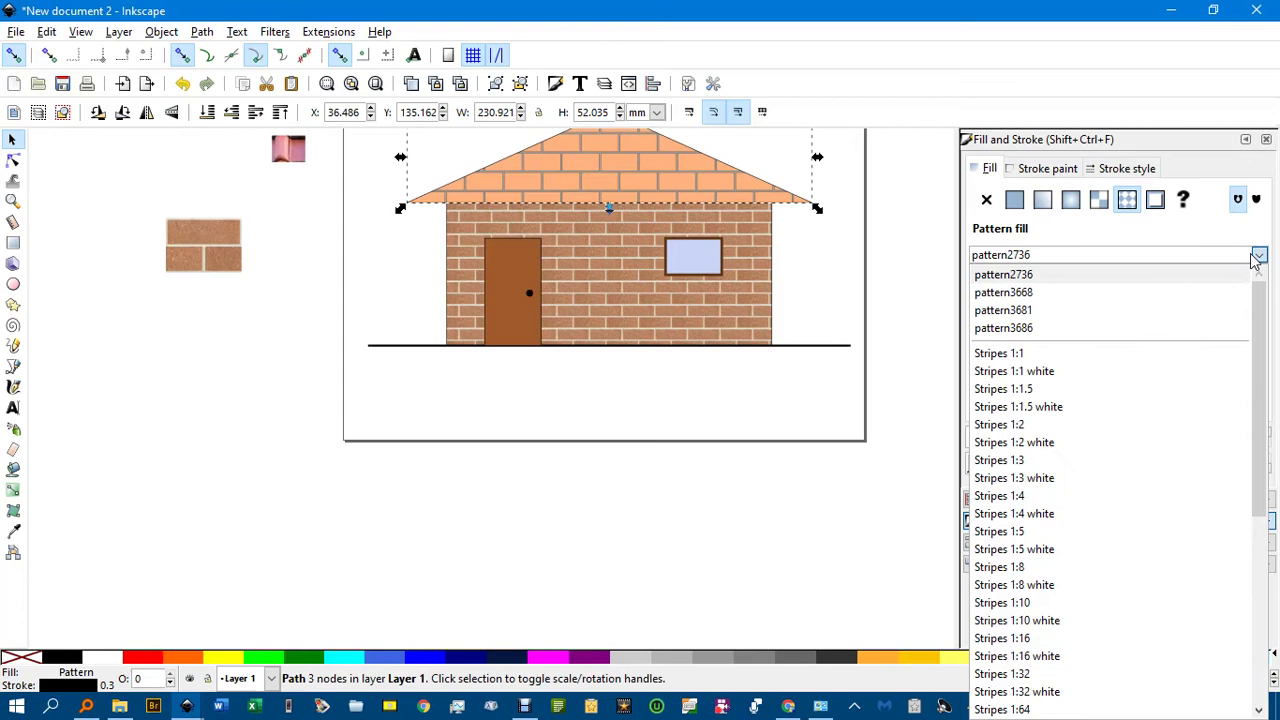
left_click(1054, 328)
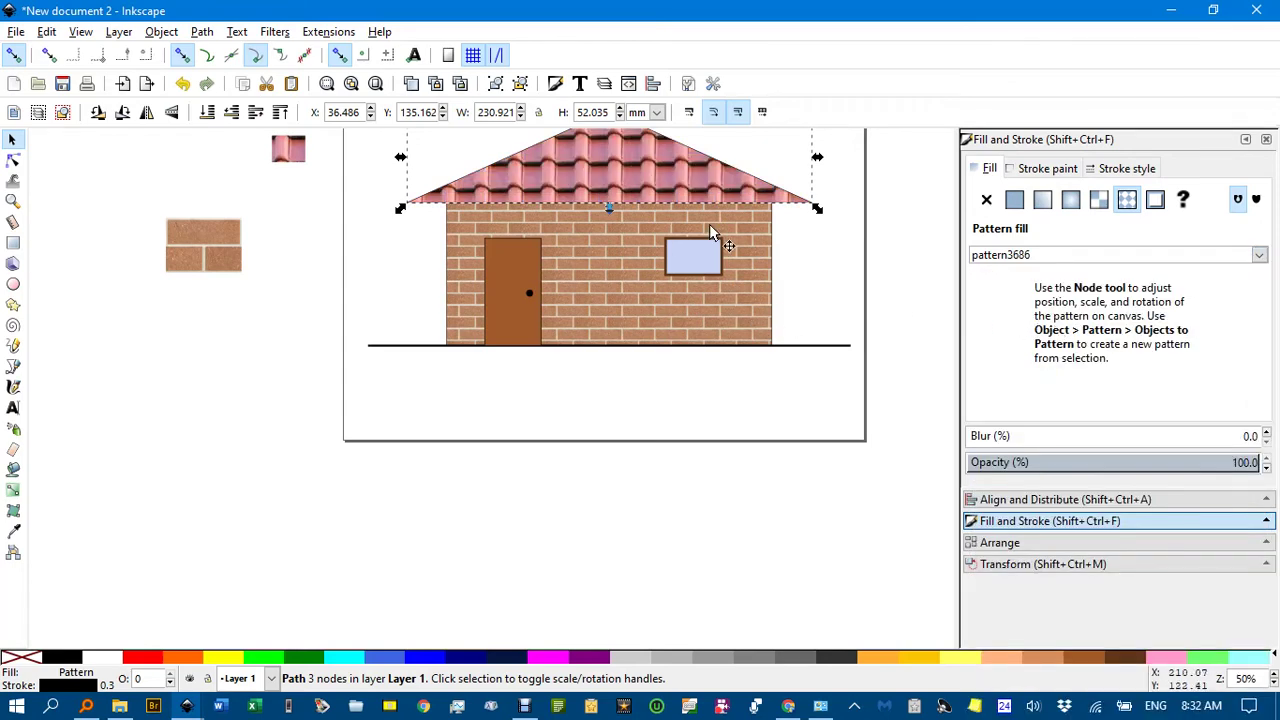
- Move the roof's pattern origin beside the house wall, scale the tile pattern down to about half size, and deselect the roof
key("n")
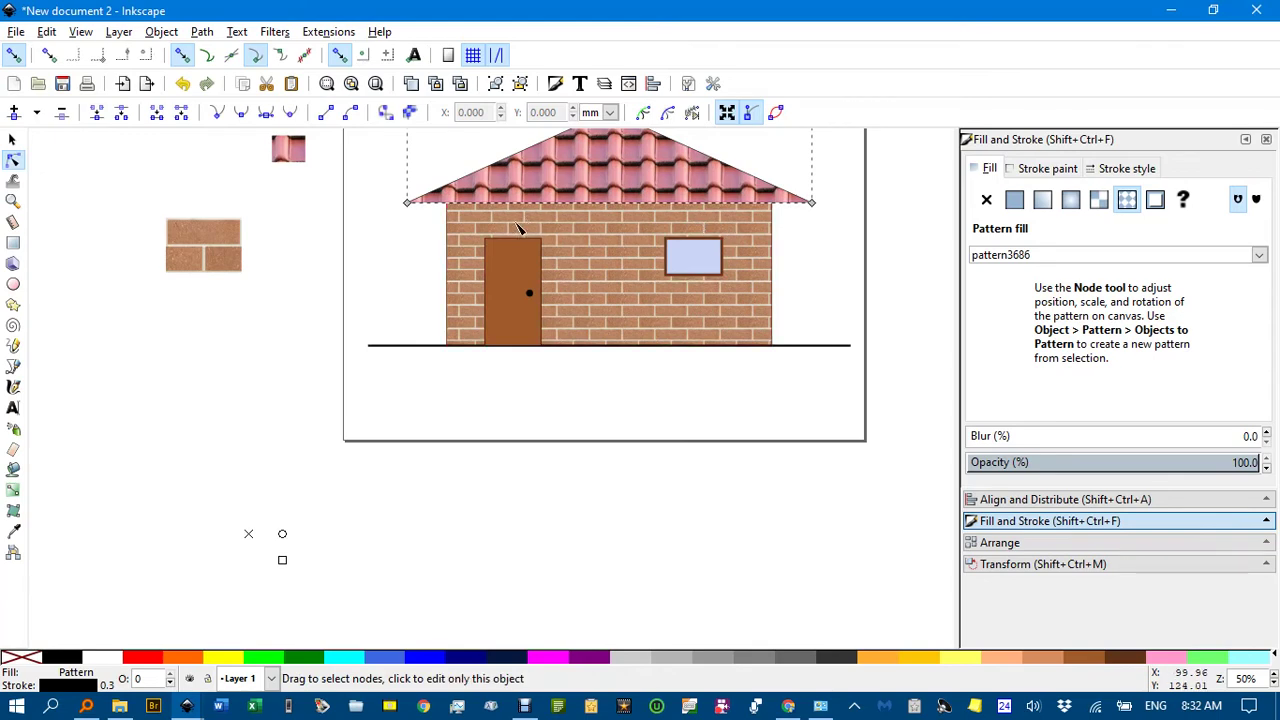
left_click_drag(513, 228, 510, 275)
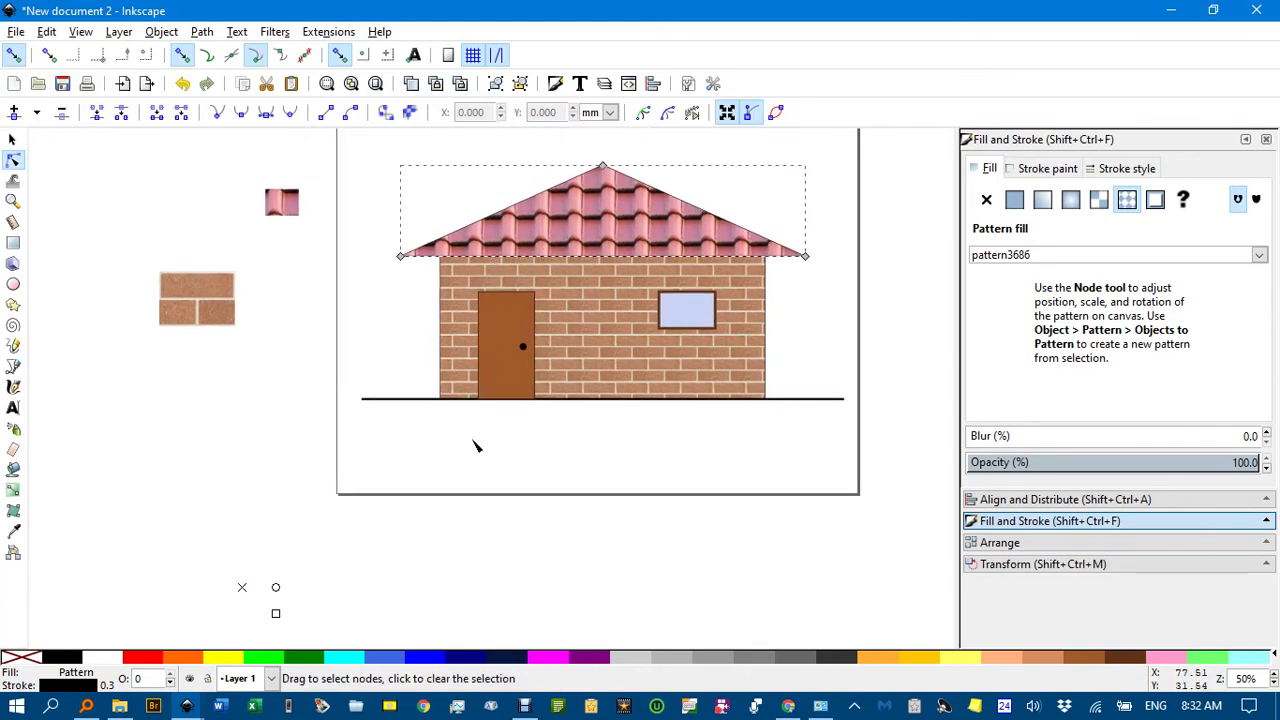
left_click_drag(474, 446, 474, 384)
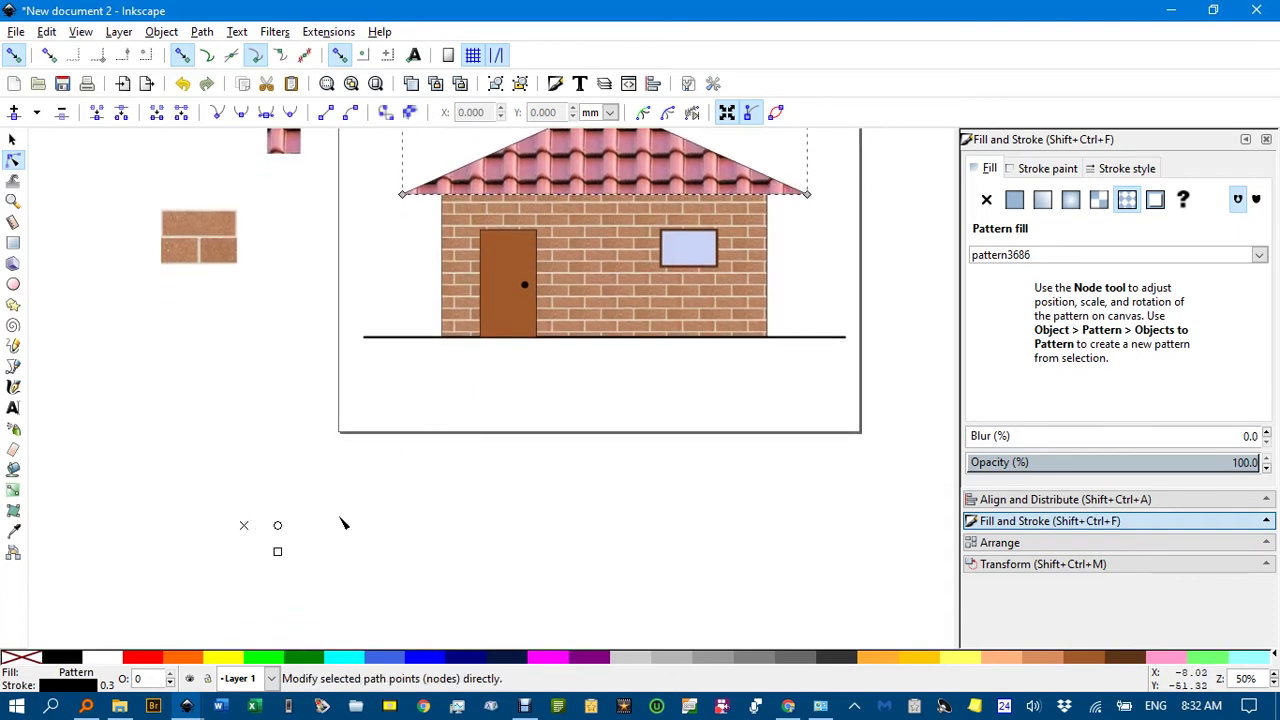
left_click_drag(243, 529, 797, 237)
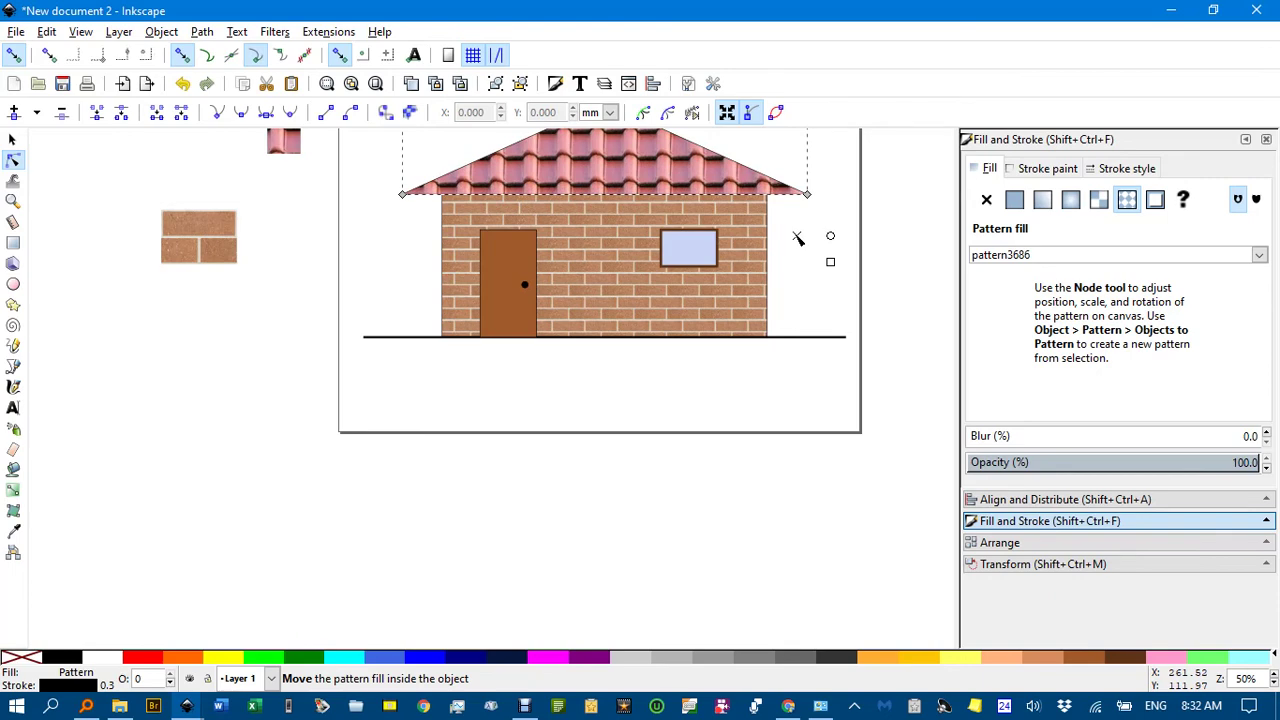
left_click_drag(856, 278, 822, 350)
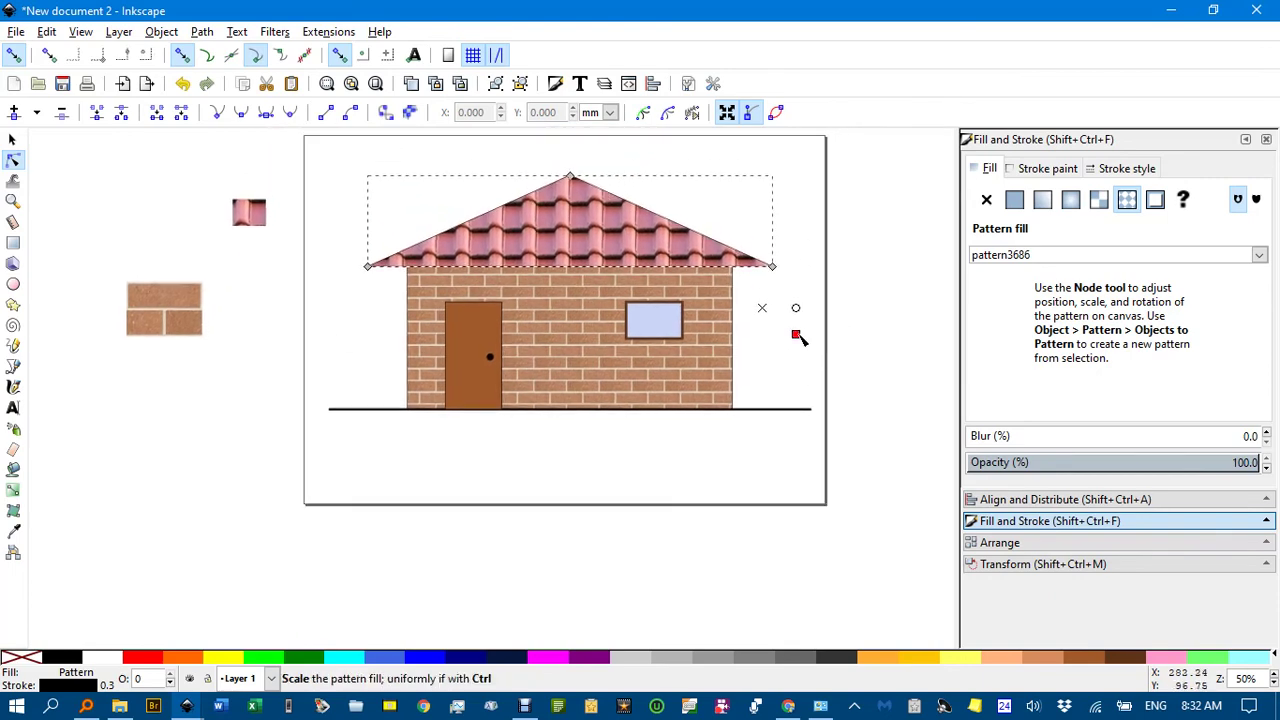
left_click_drag(797, 336, 782, 322)
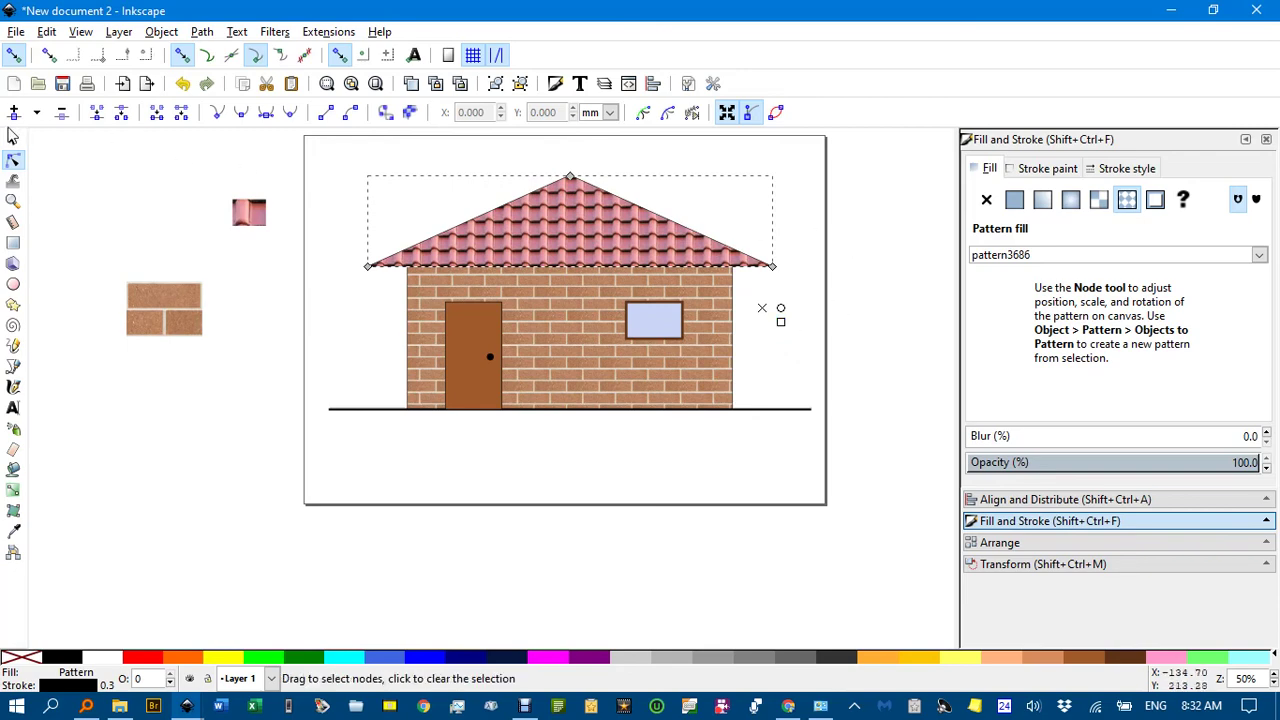
left_click(12, 139)
left_click(115, 171)
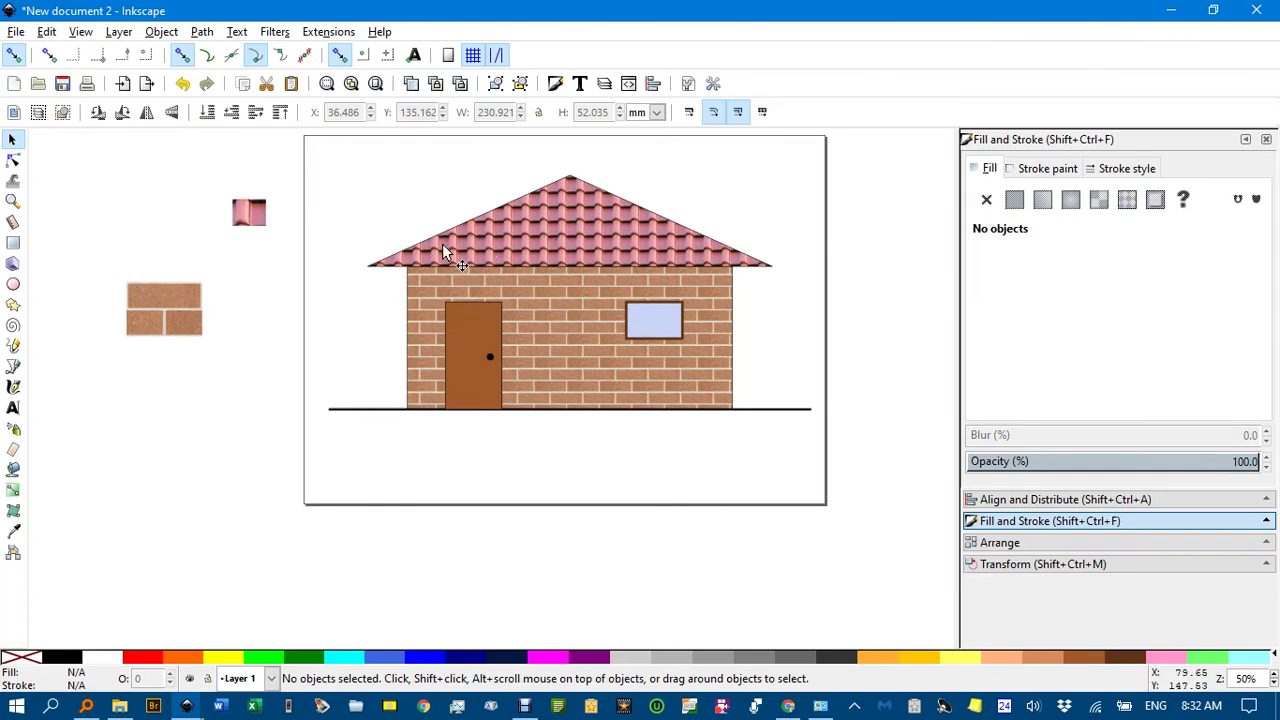
- Examine the roof pattern's on-canvas move, scale and rotate handles with the Node tool, and deselect the roof
left_click(588, 232)
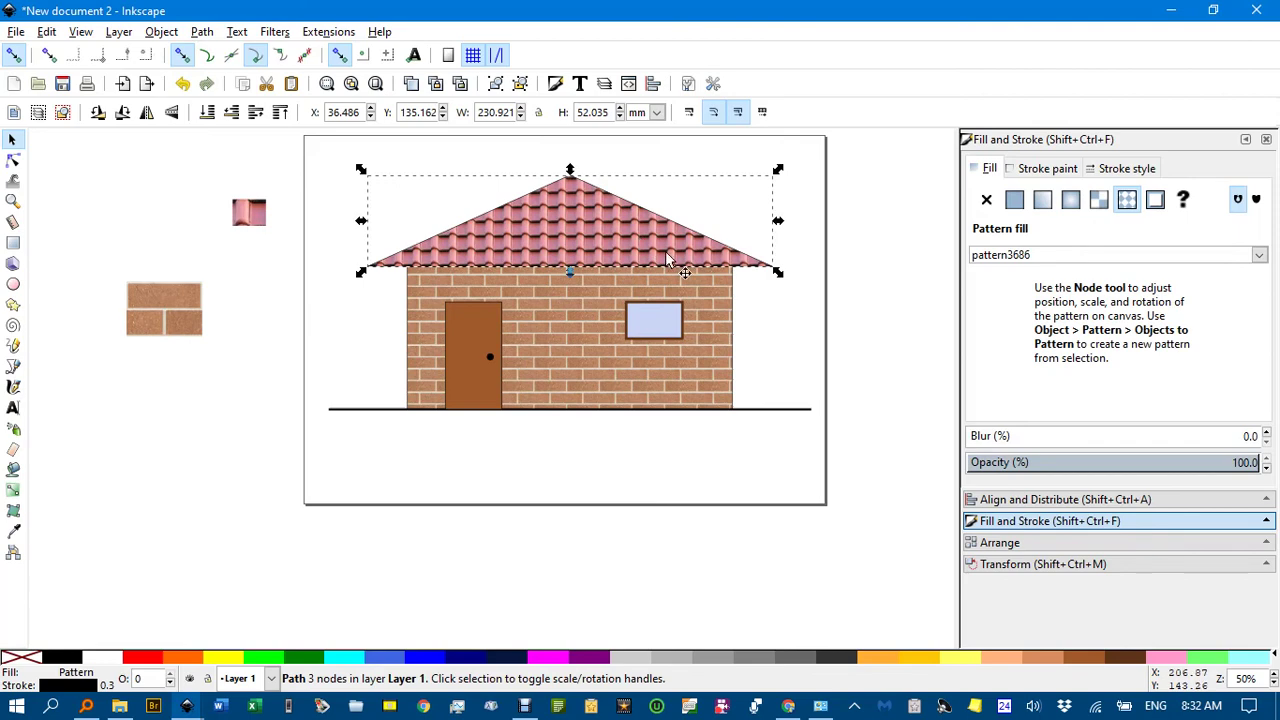
key("n")
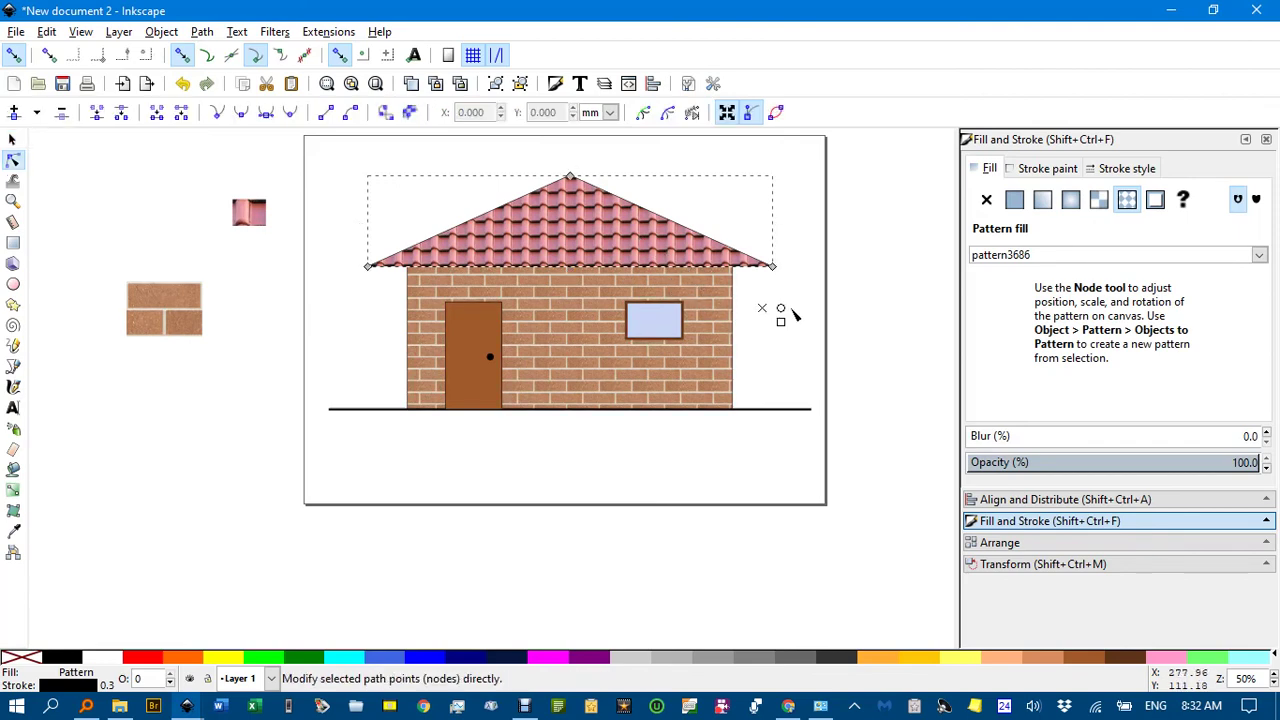
left_click_drag(783, 311, 877, 317)
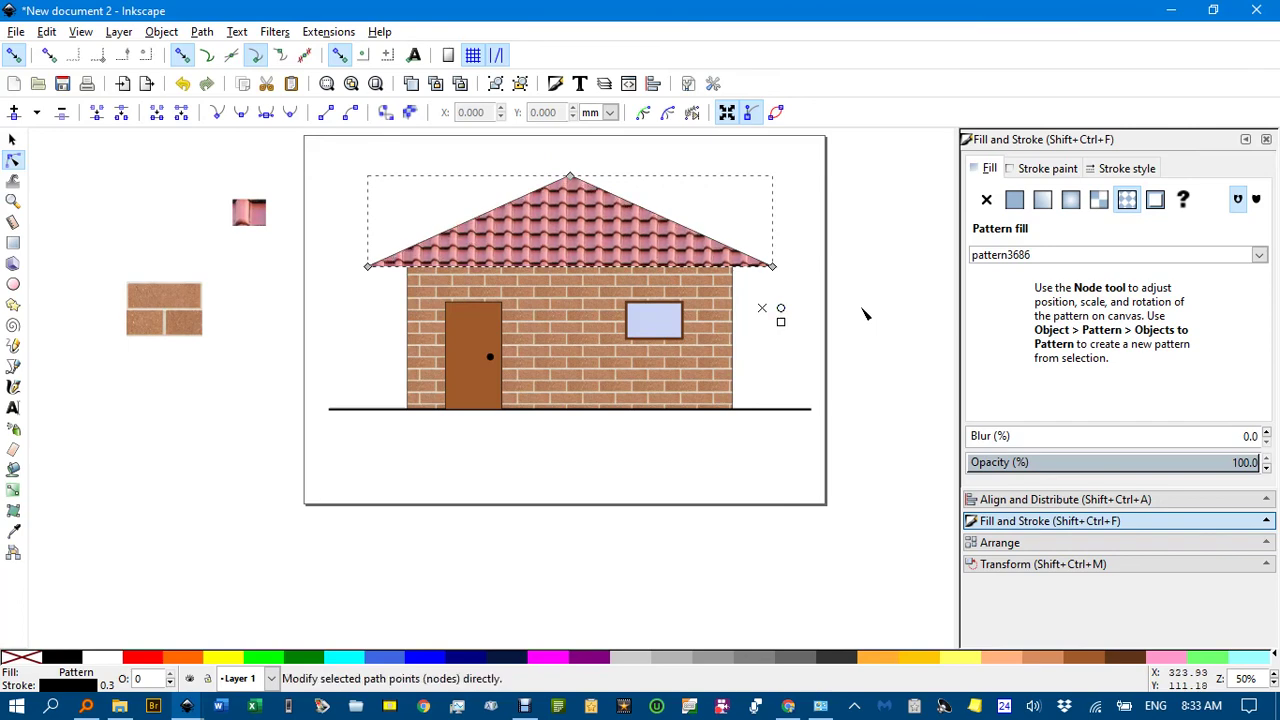
left_click(13, 143)
left_click(163, 174)
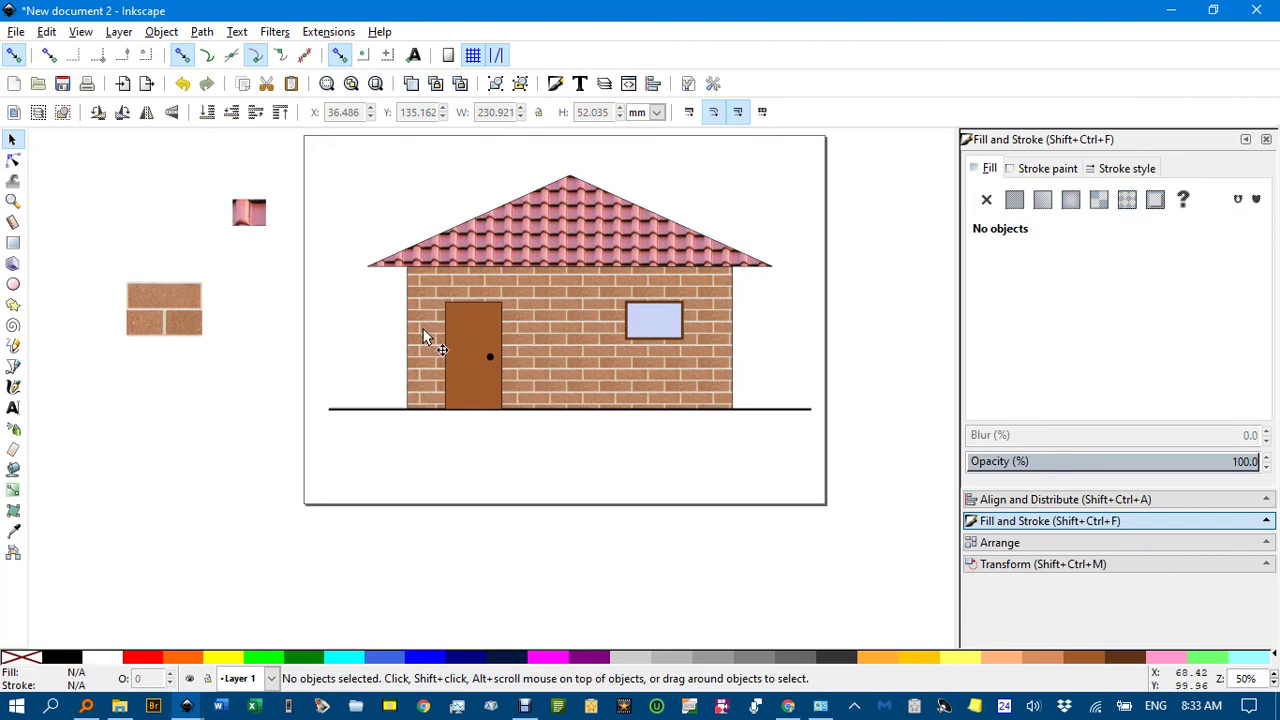
left_click(569, 335)
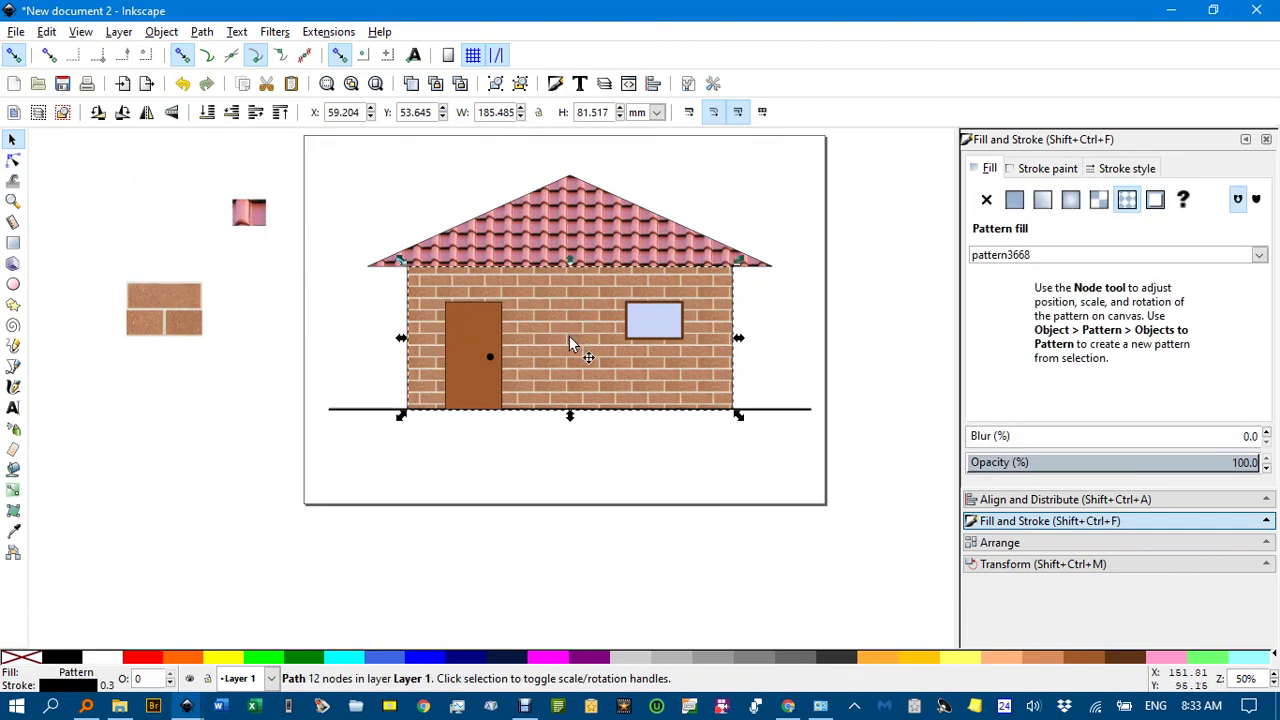
left_click(587, 469)
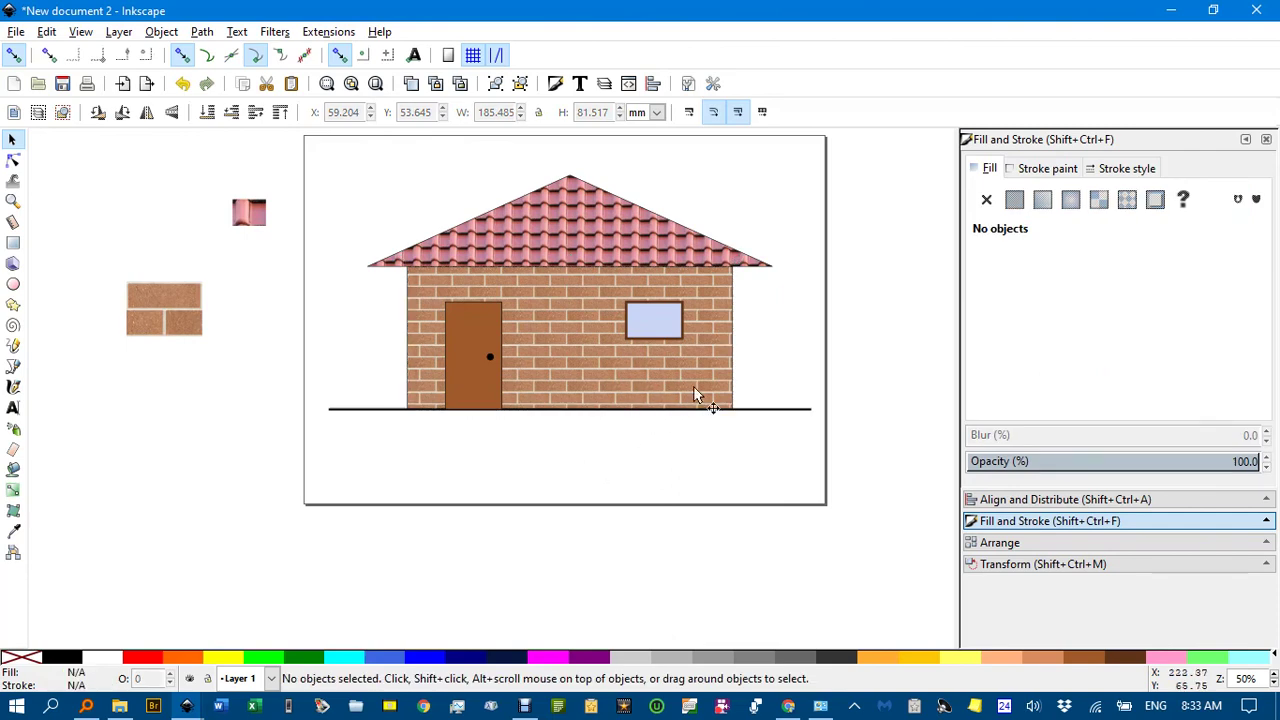
left_click_drag(694, 388, 616, 427)
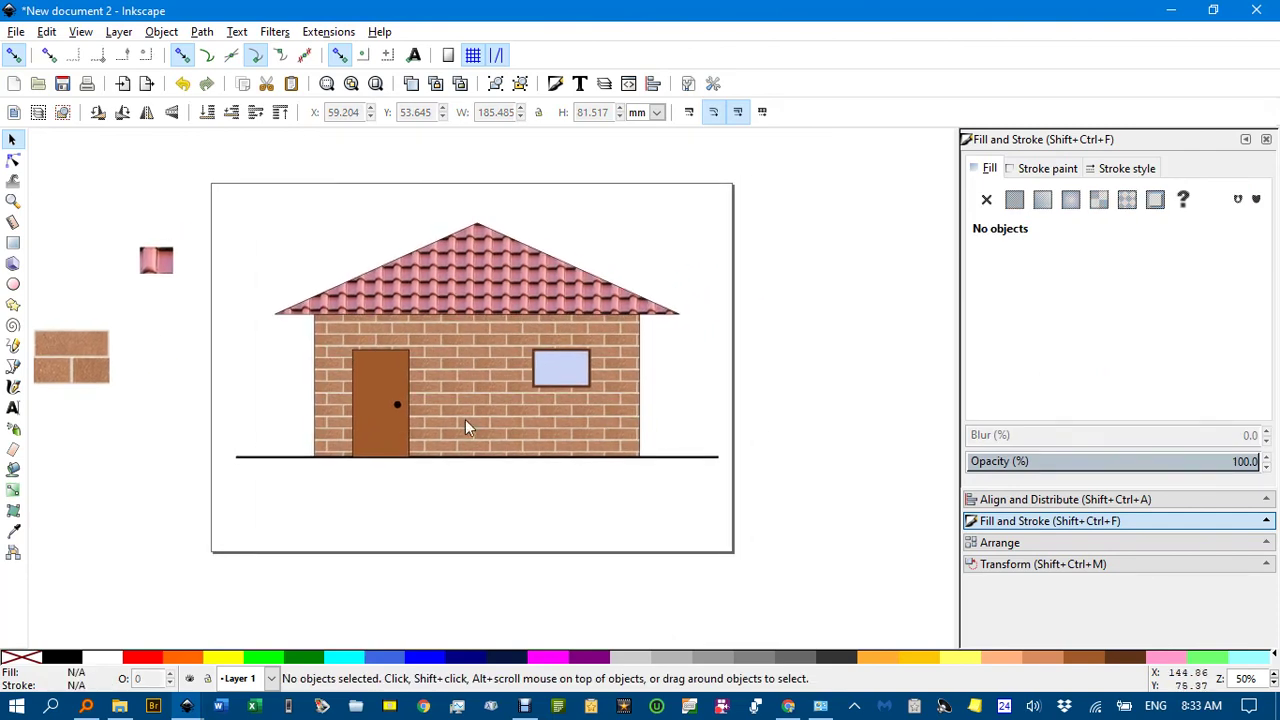